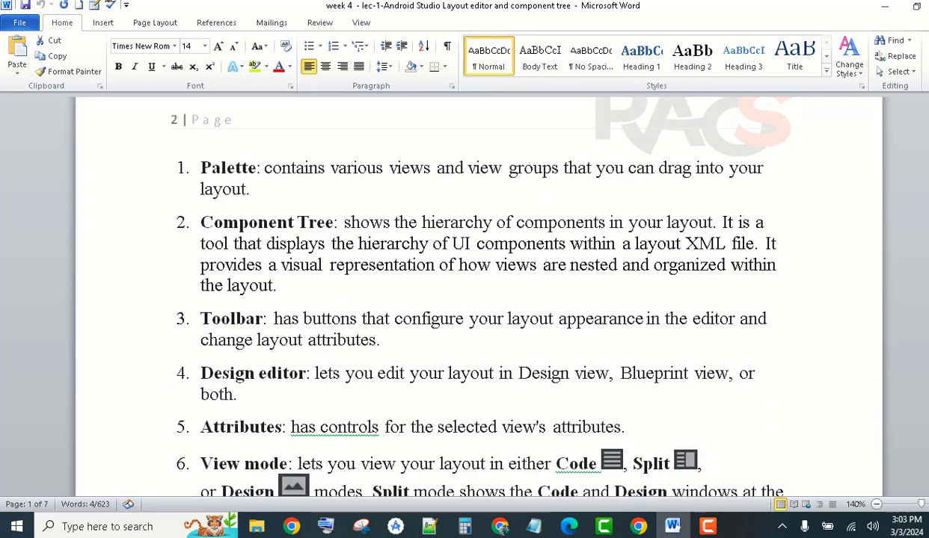
Step: Examine Figure 1 in the layout editor notes together with the numbered descriptions of its areas, starting with Palette and Component Tree
scroll(479, 299, up, 4)
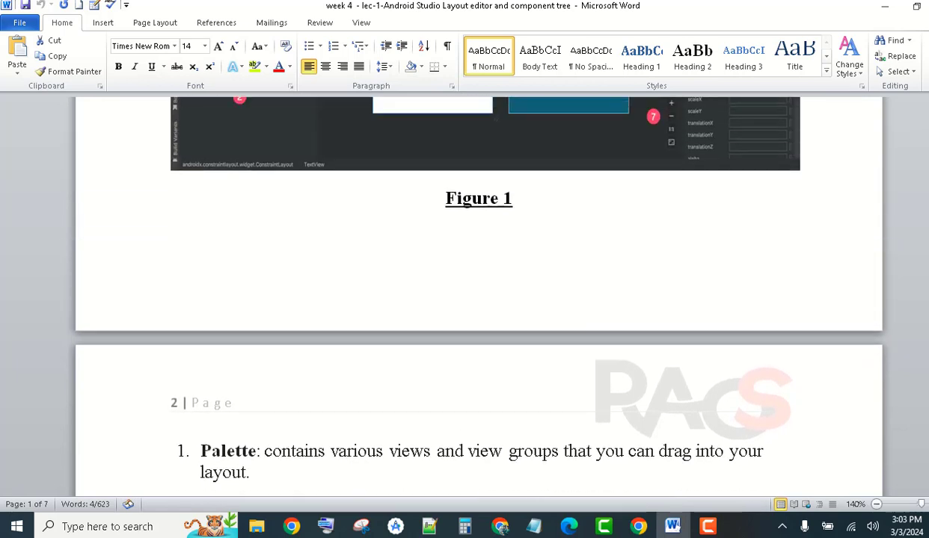
scroll(479, 299, up, 4)
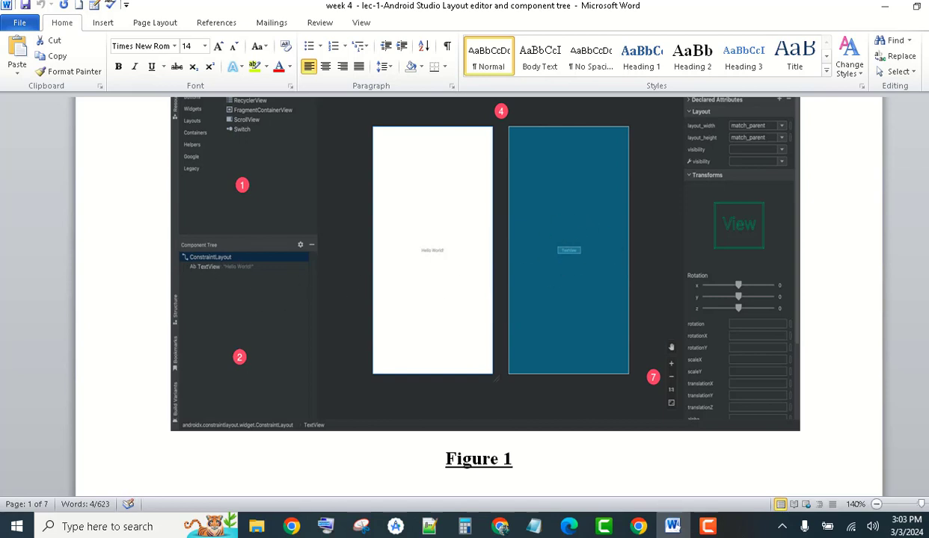
scroll(479, 300, down, 3)
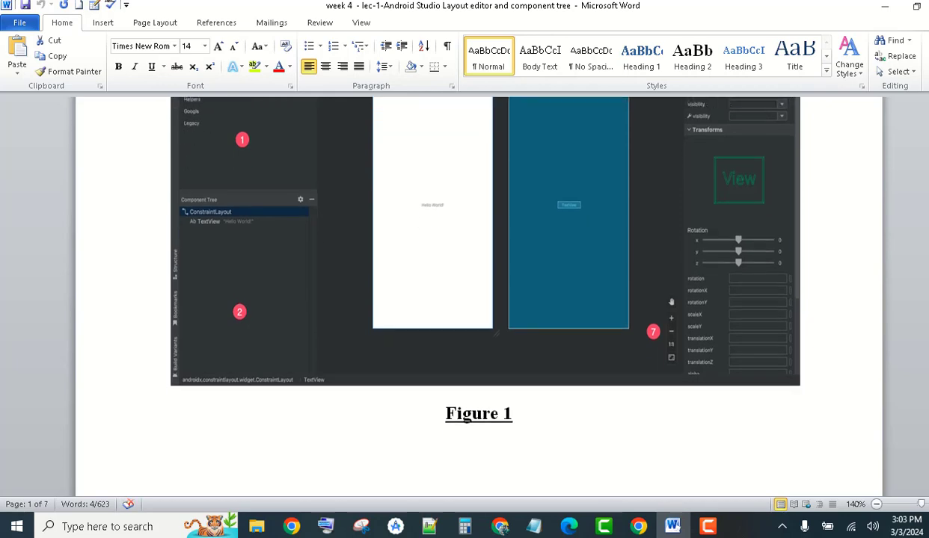
scroll(479, 299, down, 10)
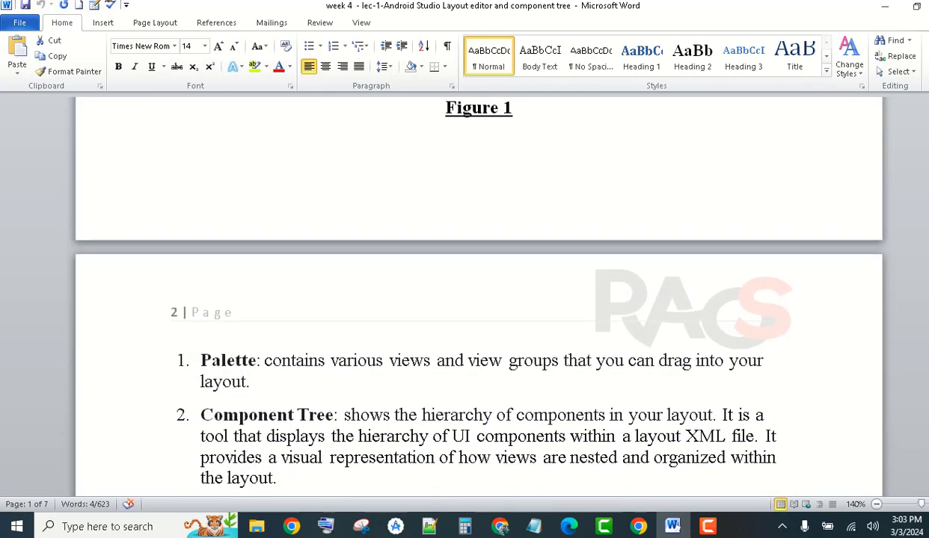
scroll(493, 263, down, 4)
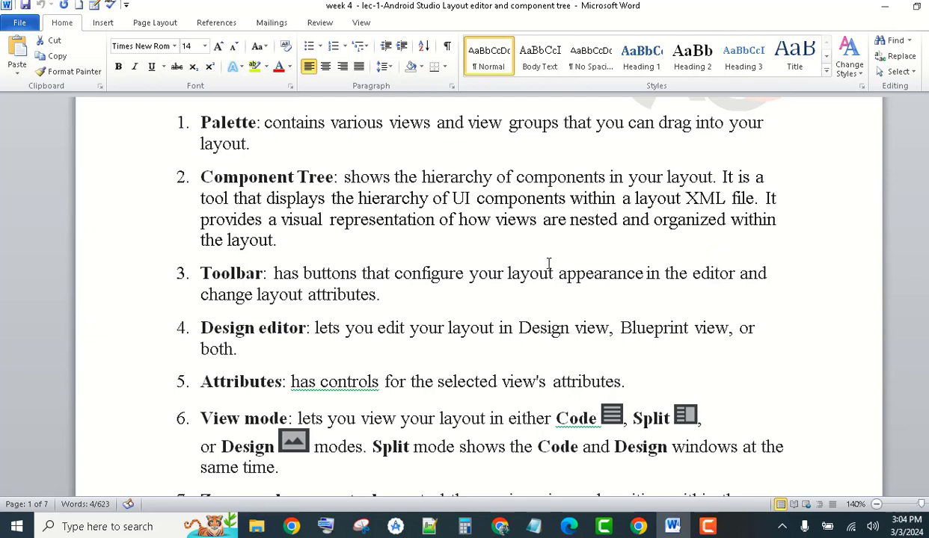
Step: Switch to Android Studio for a brief look at activity_main.xml, and return to the Word lecture notes
click(395, 528)
click(395, 527)
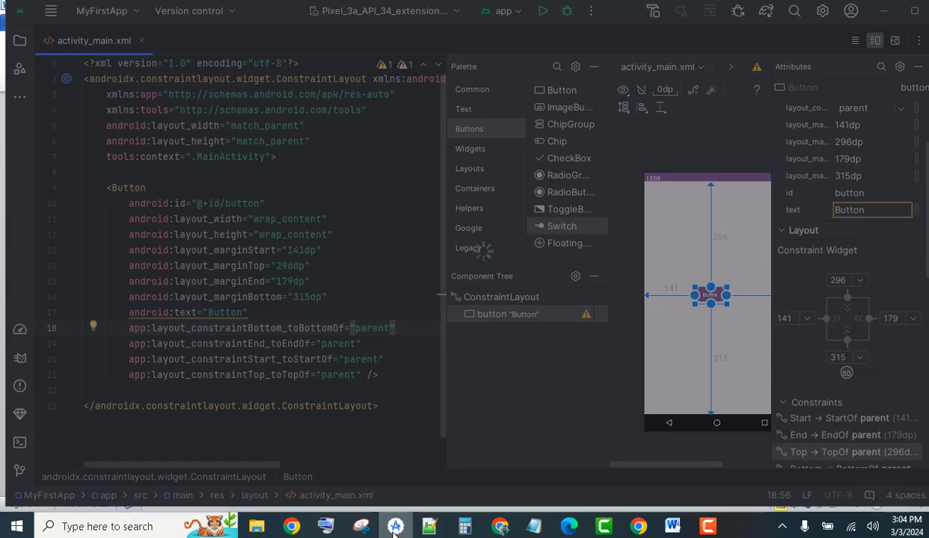
click(395, 527)
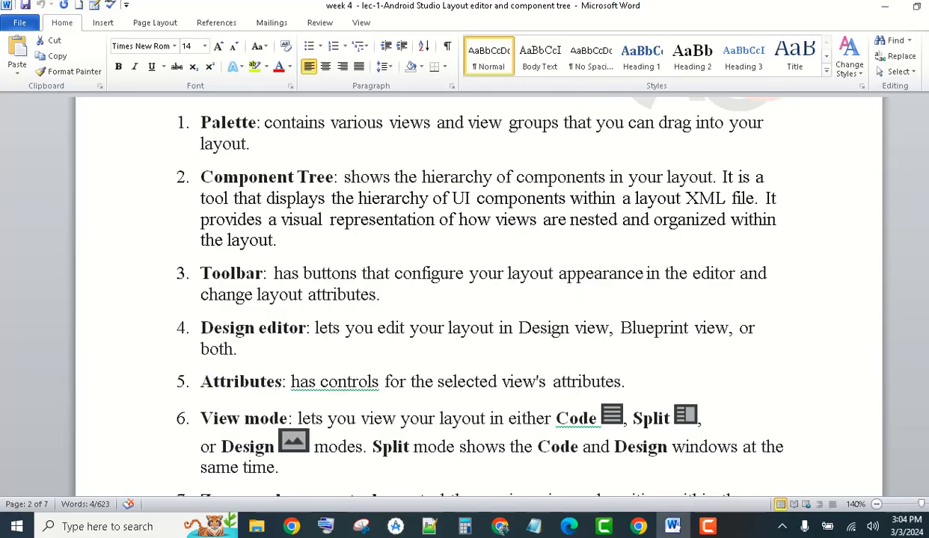
Step: Compare the numbered areas in Figure 1 with the descriptions from Palette through Zoom and pan controls
scroll(478, 299, up, 3)
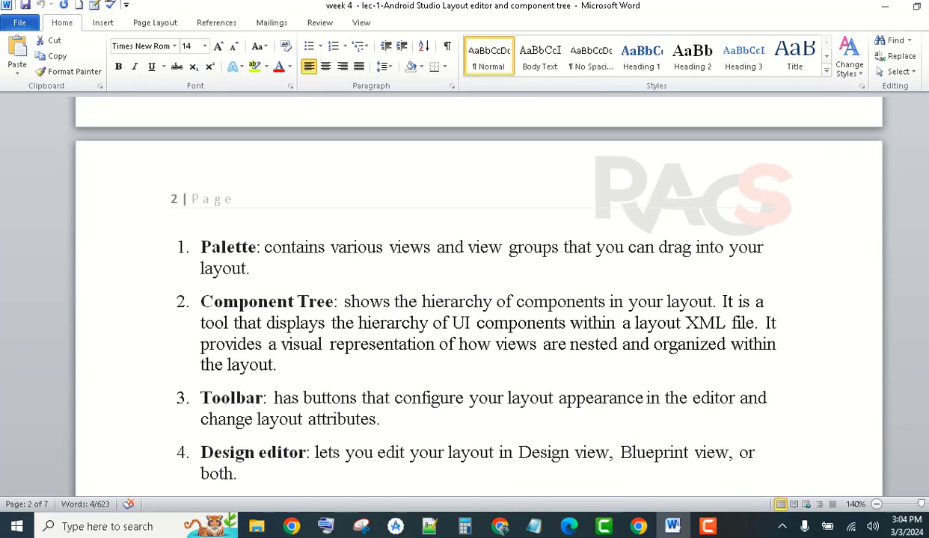
scroll(479, 299, up, 8)
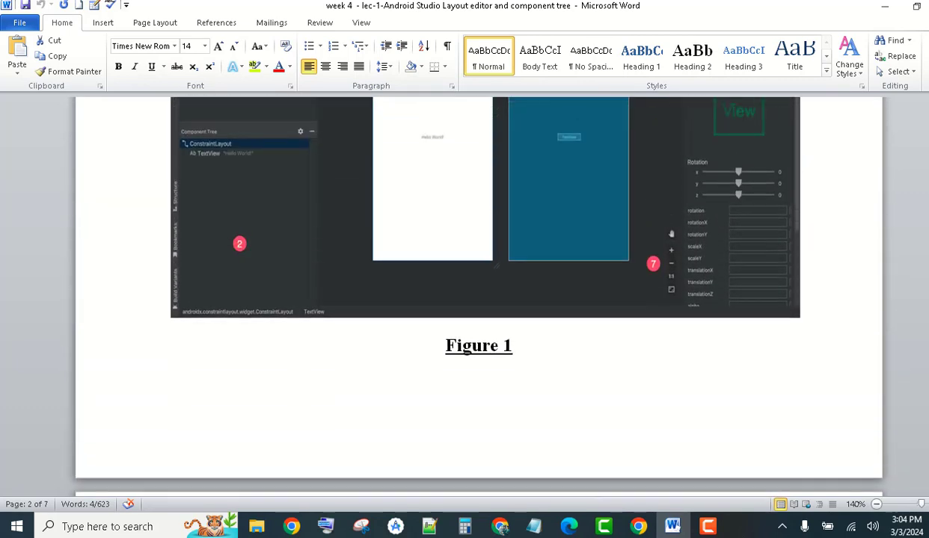
scroll(548, 200, up, 5)
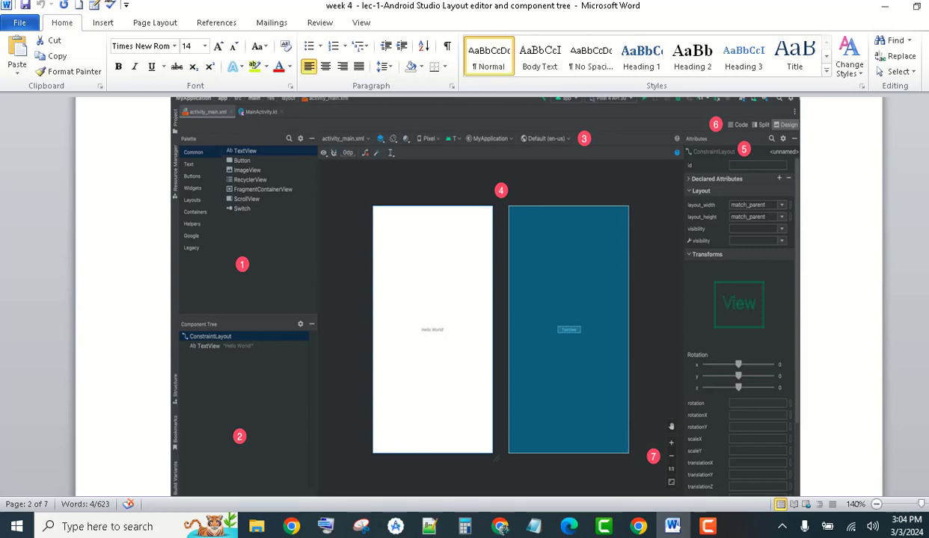
scroll(478, 299, down, 7)
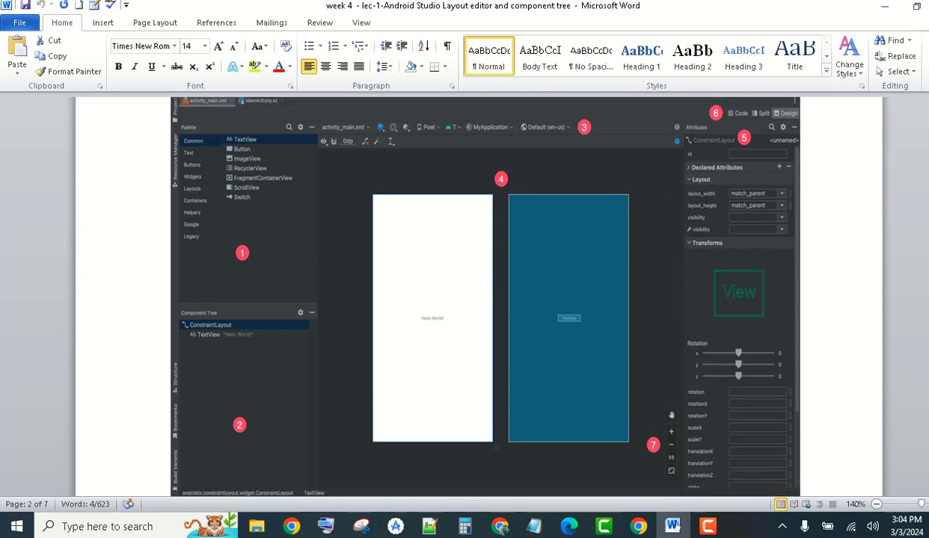
scroll(479, 299, down, 10)
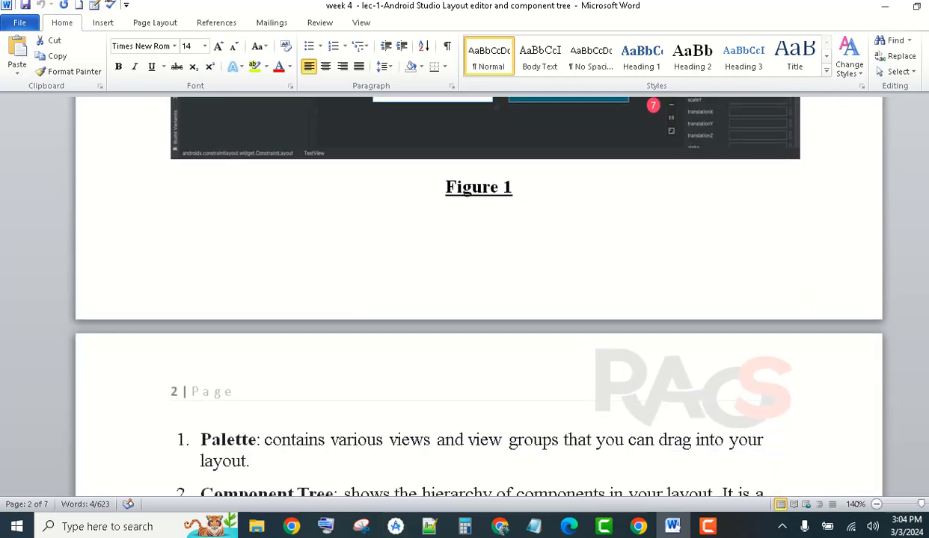
scroll(392, 218, down, 5)
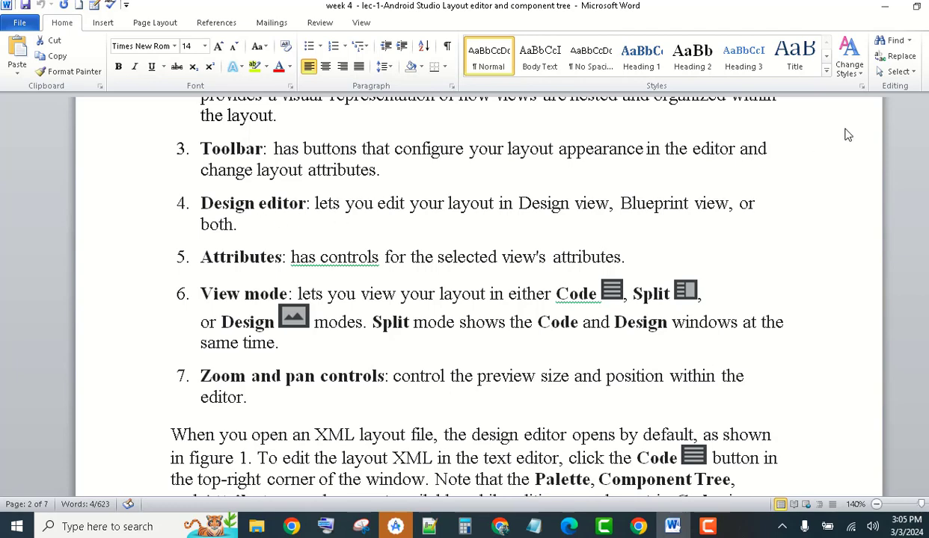
scroll(478, 299, up, 6)
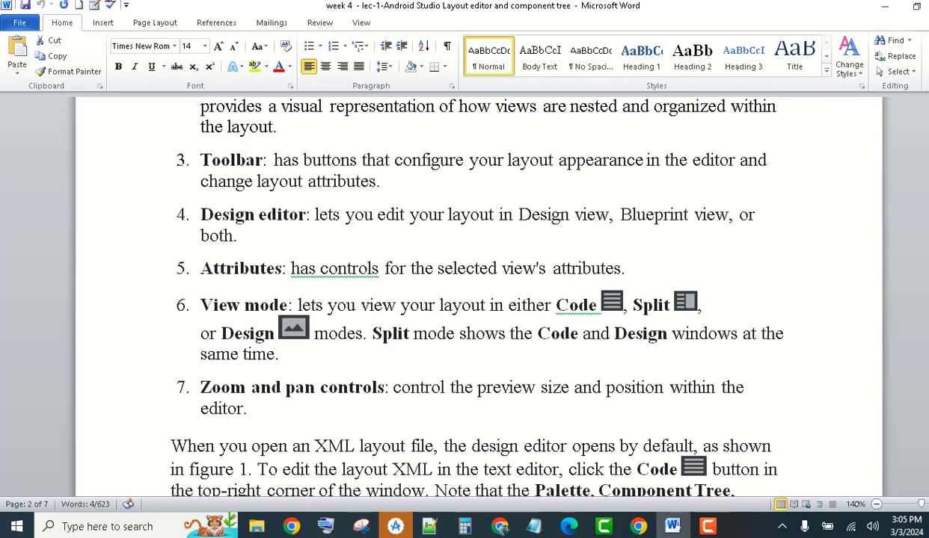
scroll(478, 299, up, 10)
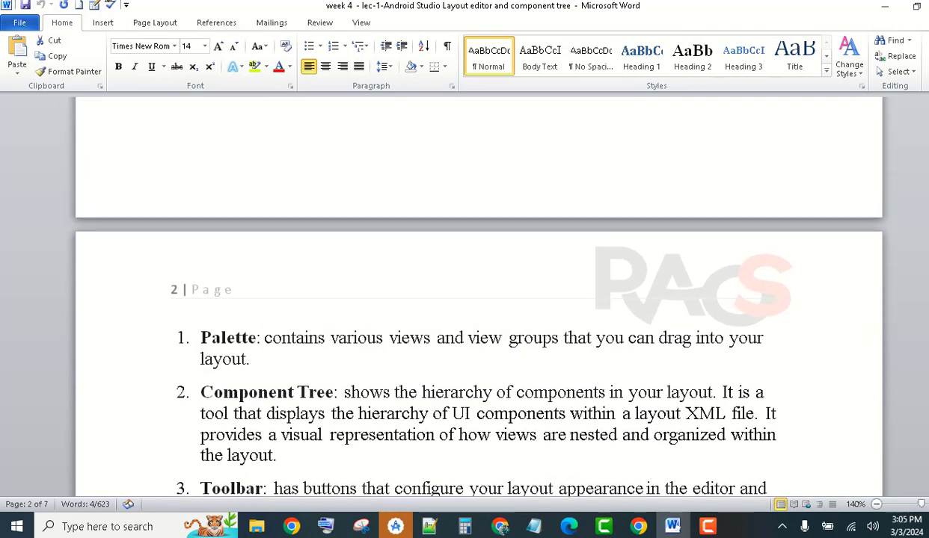
scroll(426, 188, up, 7)
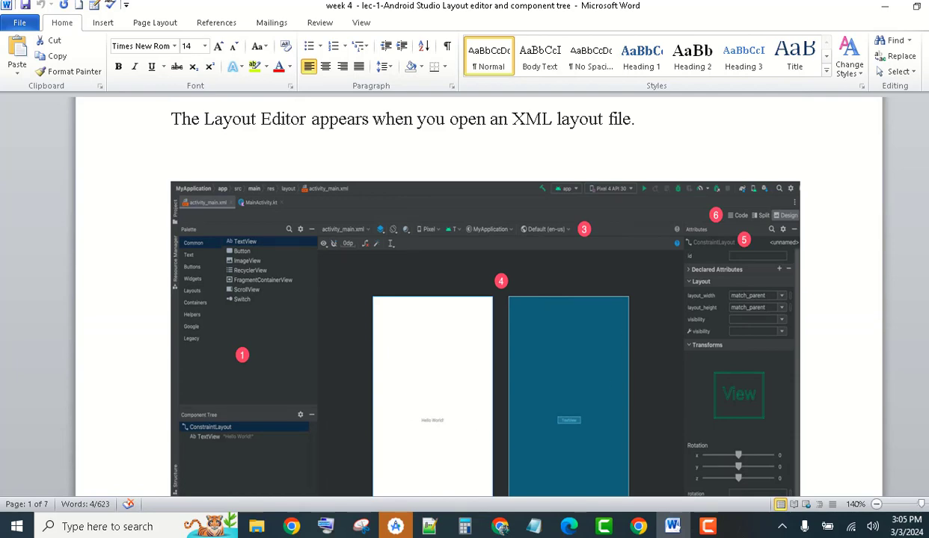
scroll(478, 299, down, 4)
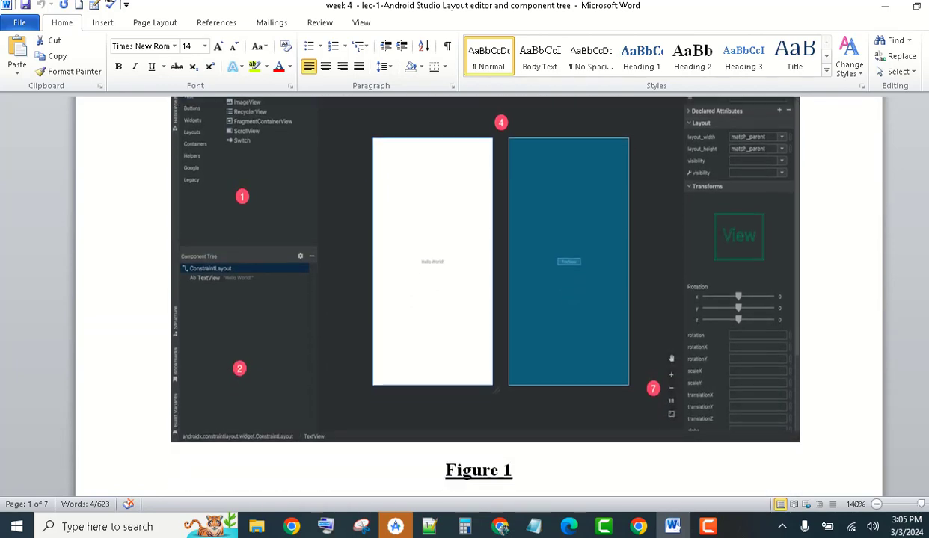
scroll(478, 291, down, 9)
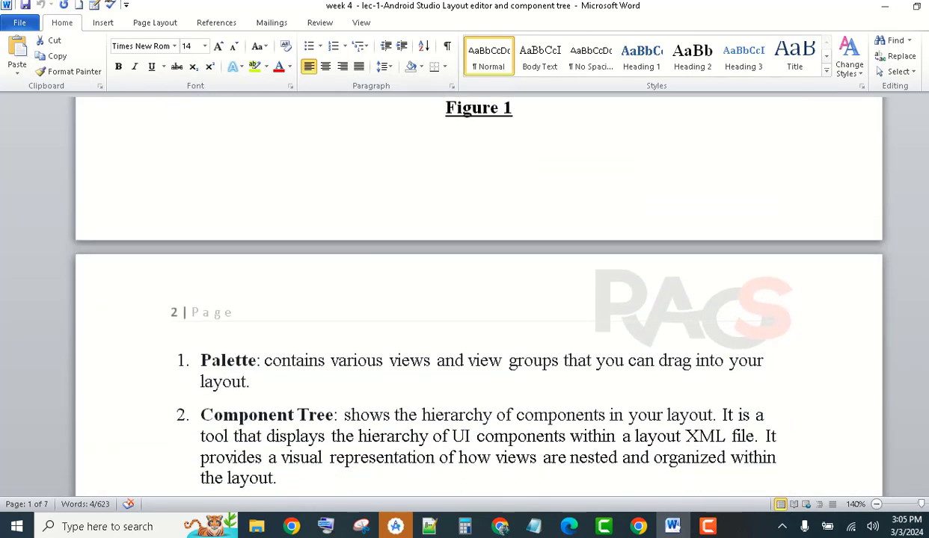
scroll(598, 289, down, 8)
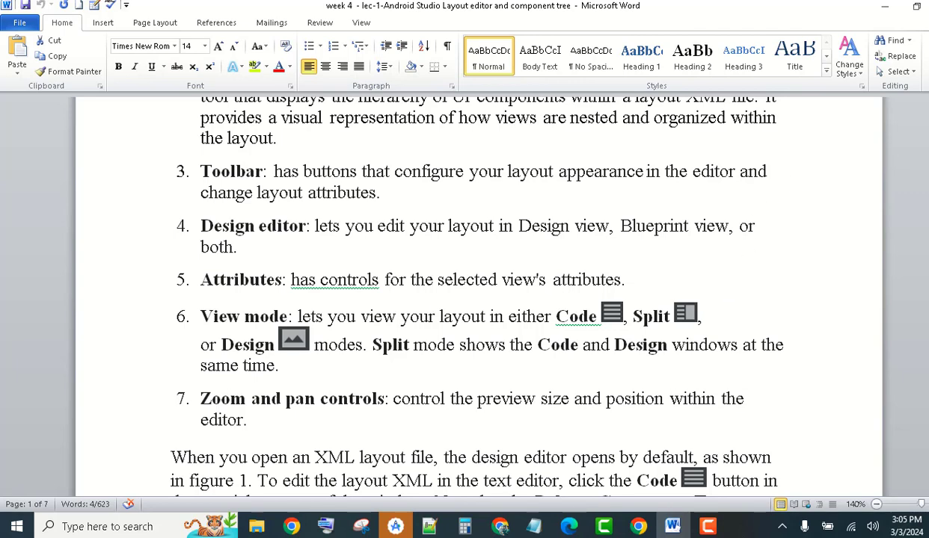
scroll(462, 287, up, 1)
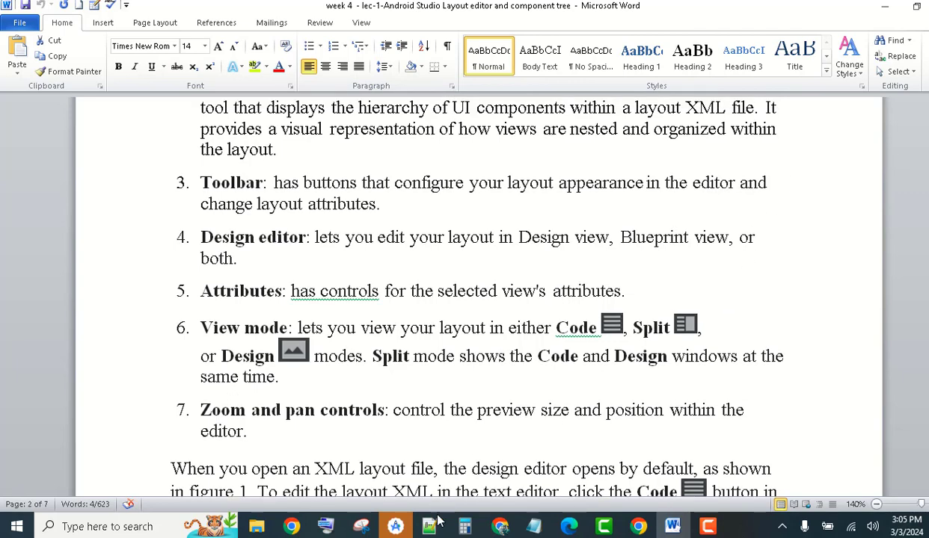
Step: Switch to Android Studio, dismiss the Tip of the Day, and return to the Word lecture notes
click(395, 528)
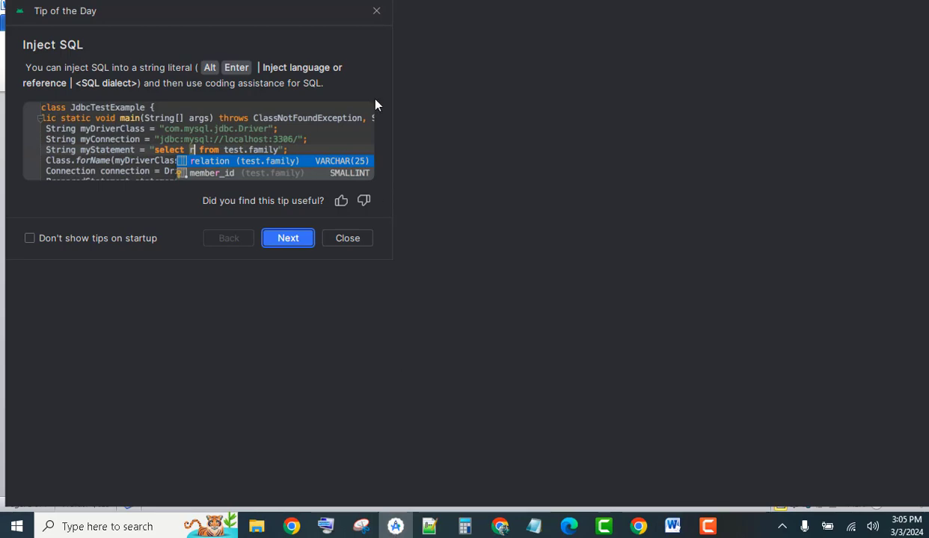
click(376, 10)
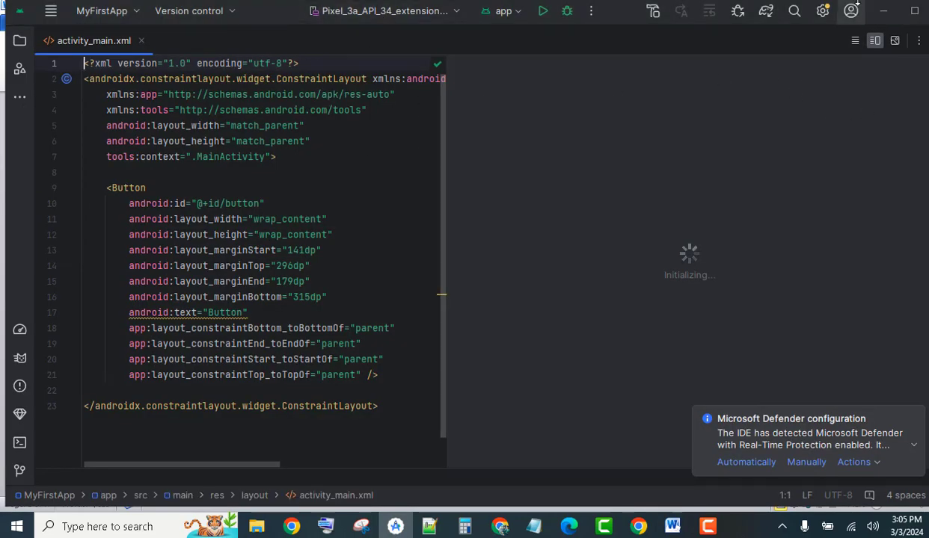
click(882, 15)
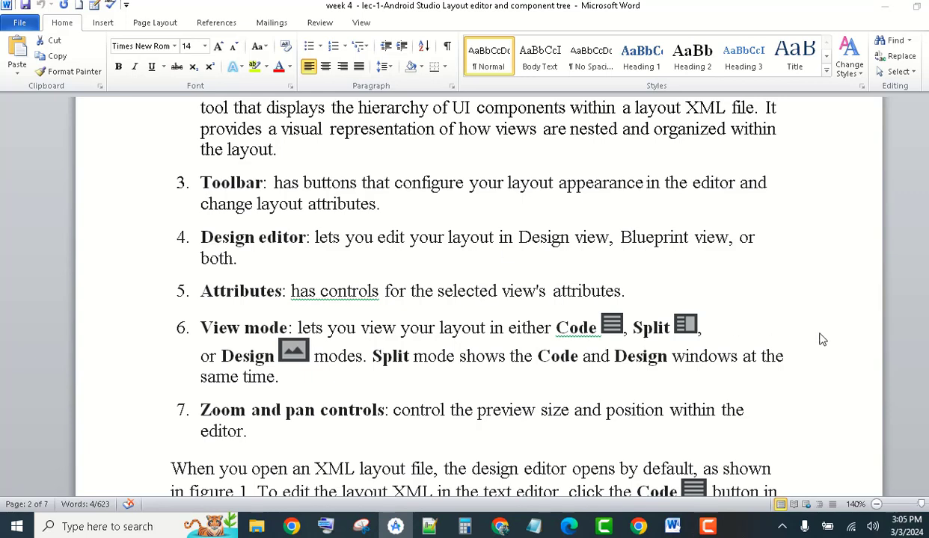
Step: Review Attributes, View mode, and Zoom and pan controls against Figure 1, along with the notes on Code view and switching editors
drag(924, 195, 924, 190)
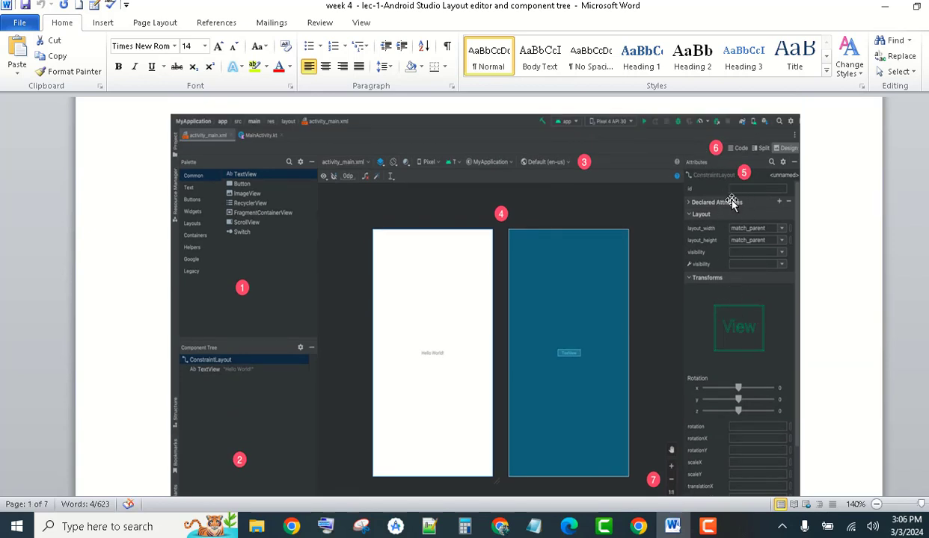
drag(924, 149, 924, 170)
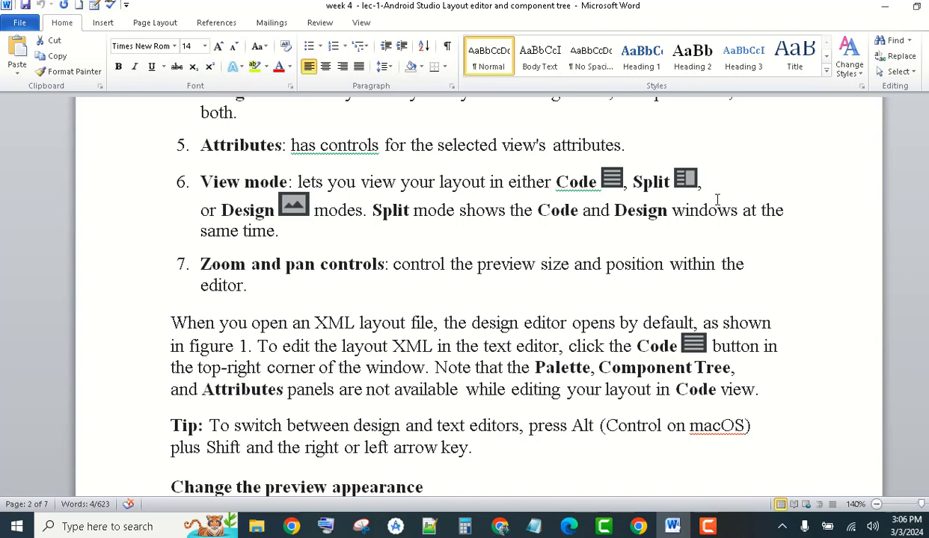
drag(924, 192, 924, 172)
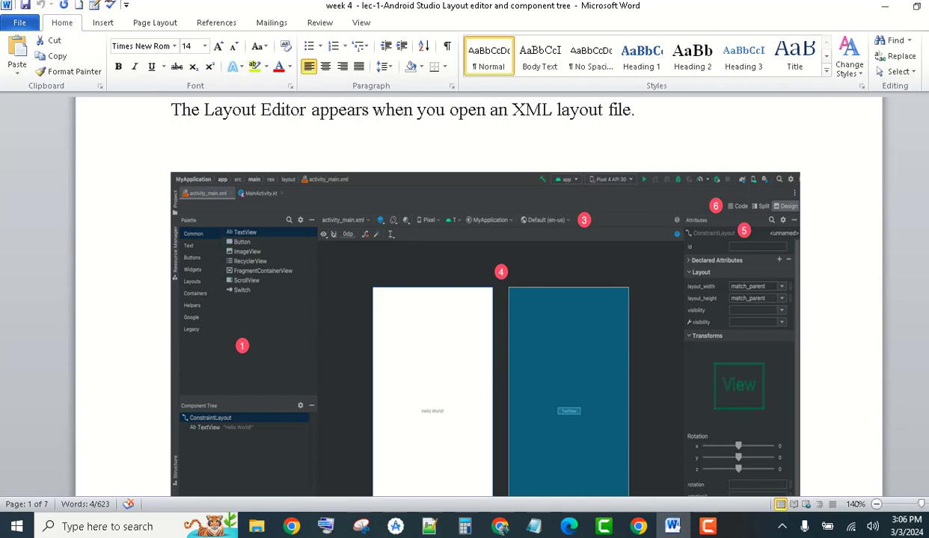
scroll(479, 299, down, 15)
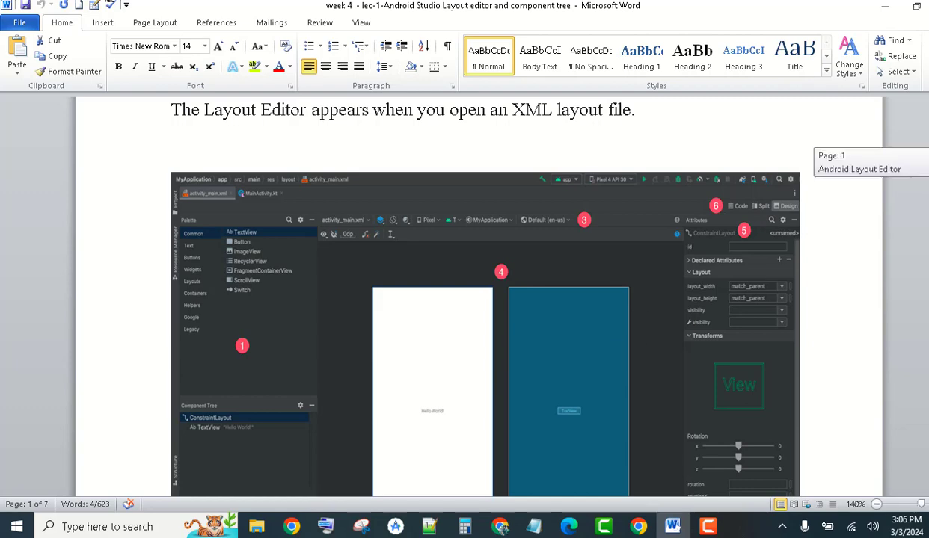
scroll(478, 299, down, 1)
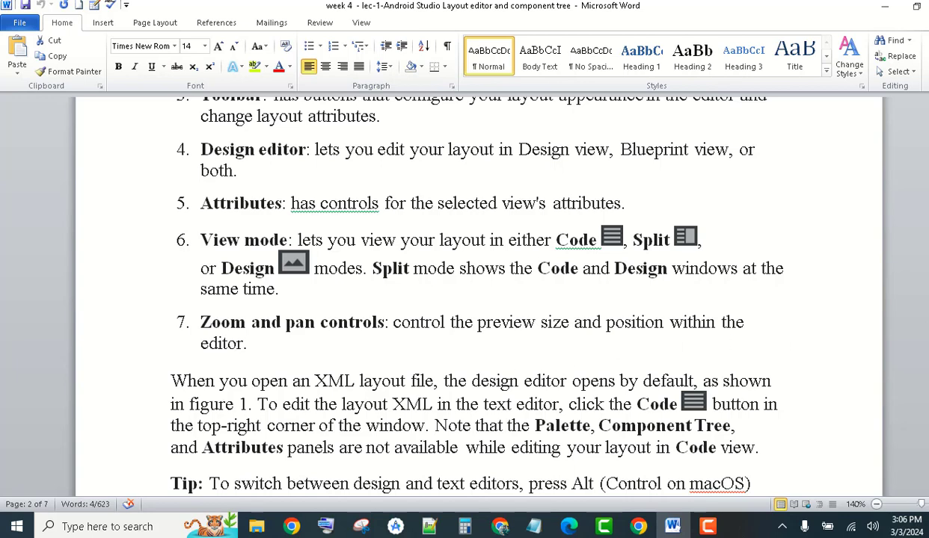
scroll(478, 291, up, 10)
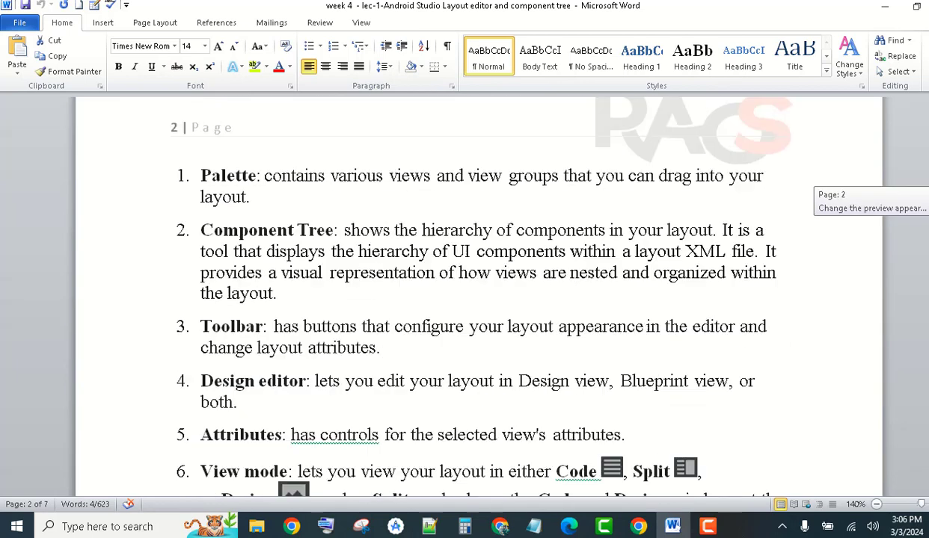
scroll(478, 292, up, 2)
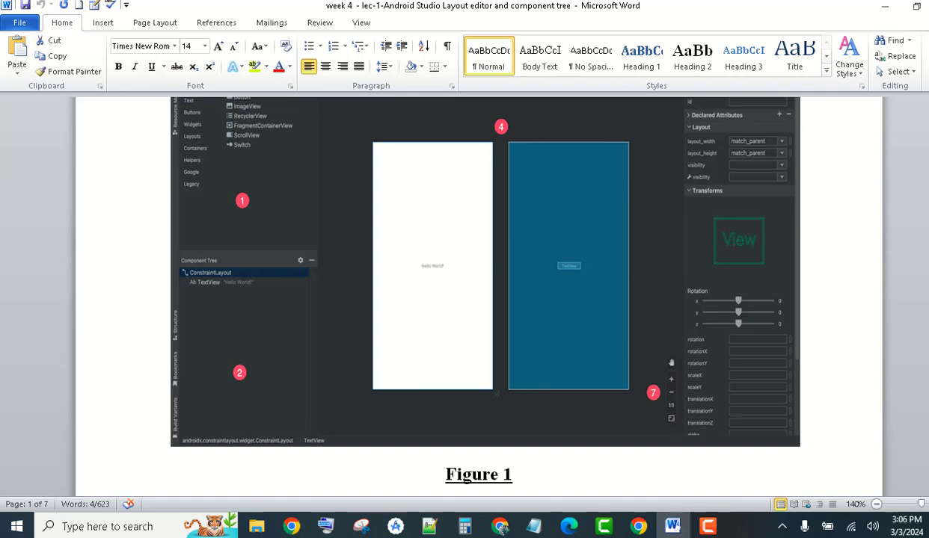
click(927, 166)
drag(927, 166, 927, 177)
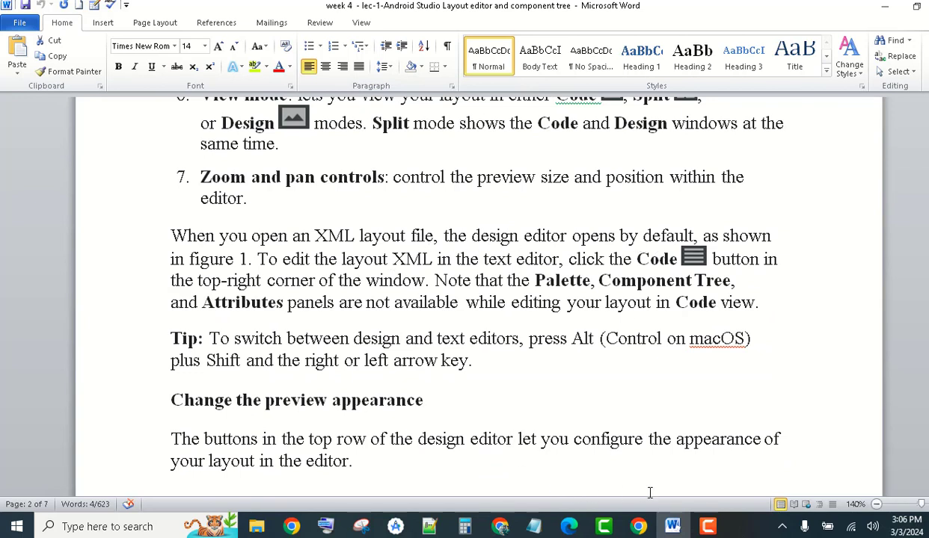
Step: In Android Studio, show activity_main.xml in Design view and select the button under ConstraintLayout in the Component Tree
click(394, 526)
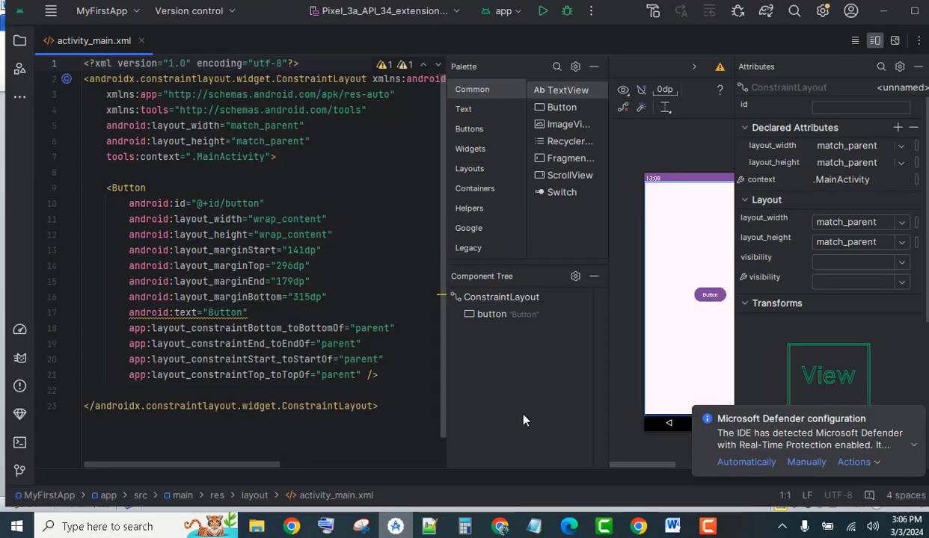
click(895, 42)
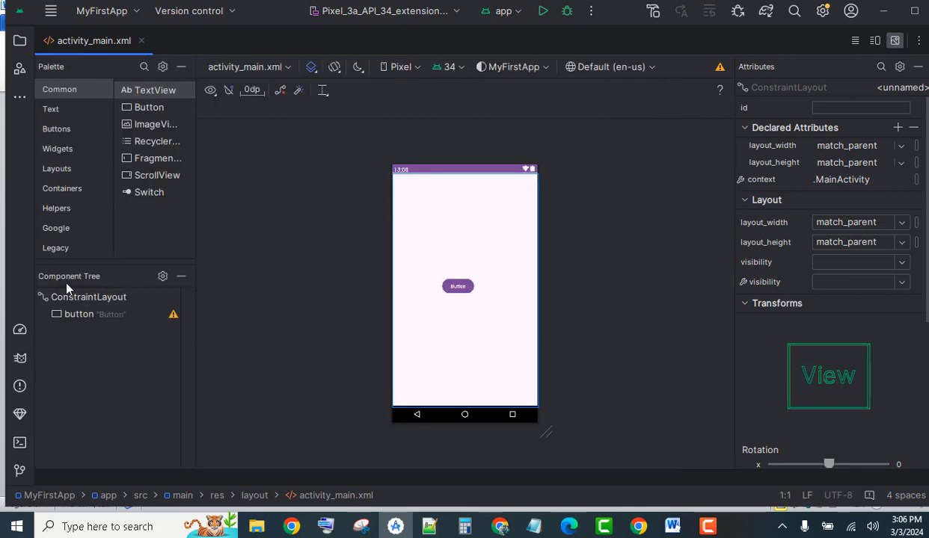
click(91, 302)
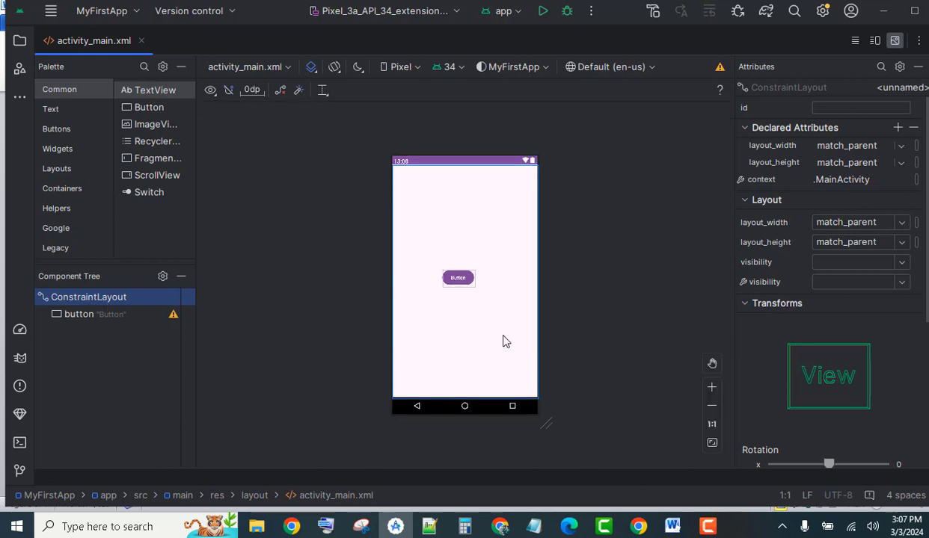
click(72, 315)
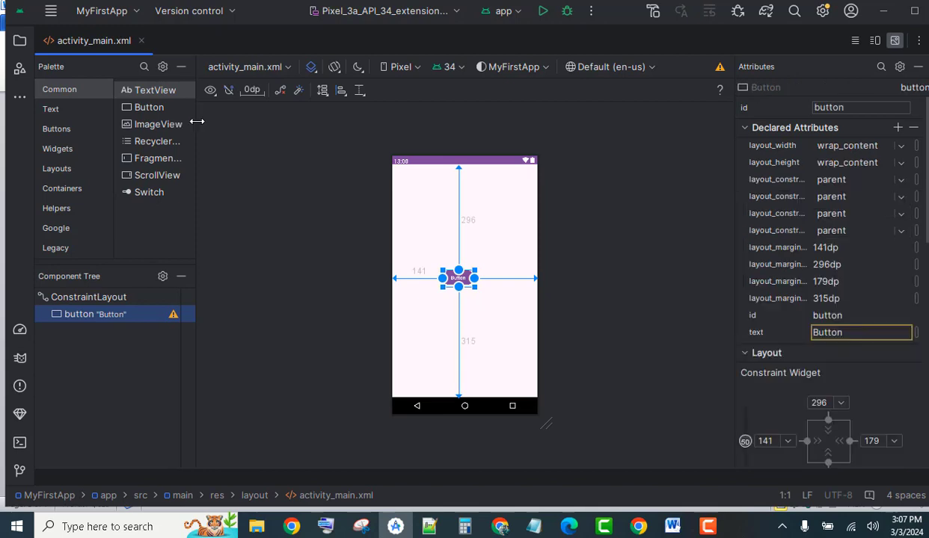
Step: Show activity_main.xml in Split view with a narrower Palette, switch to Code view, and return to Design view
drag(197, 121, 312, 121)
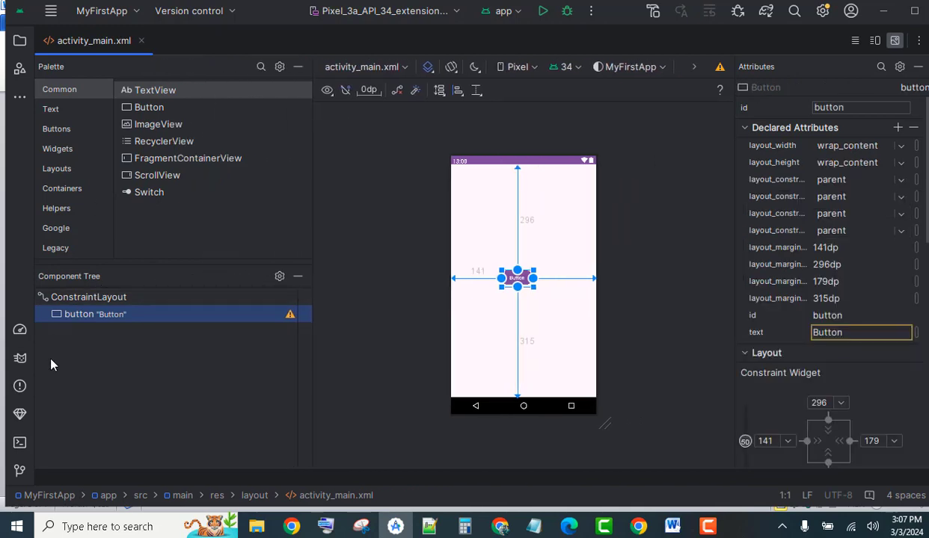
click(874, 41)
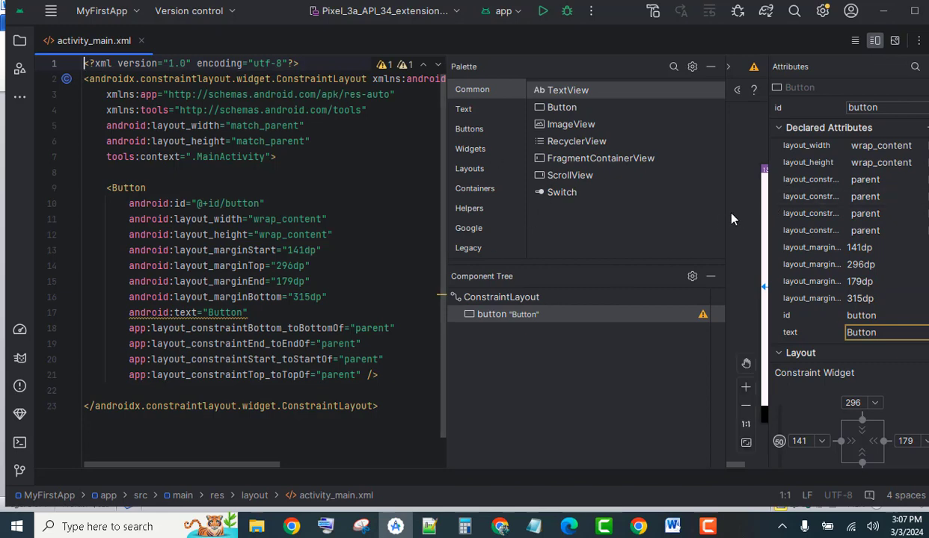
drag(726, 212, 610, 214)
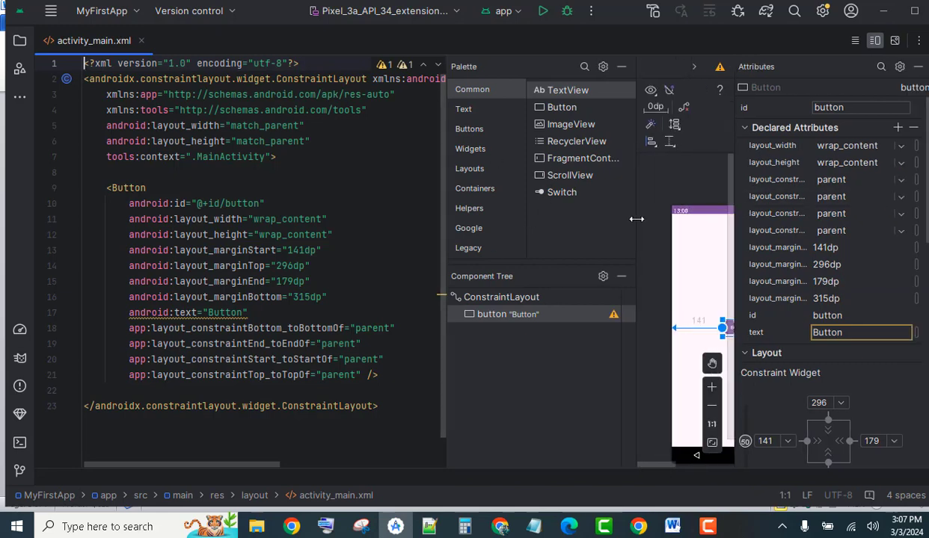
click(656, 159)
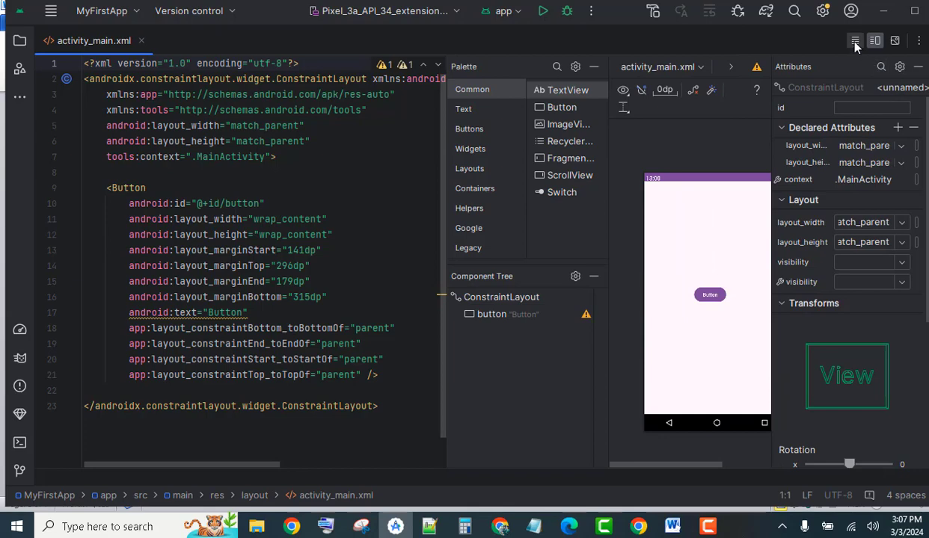
click(854, 41)
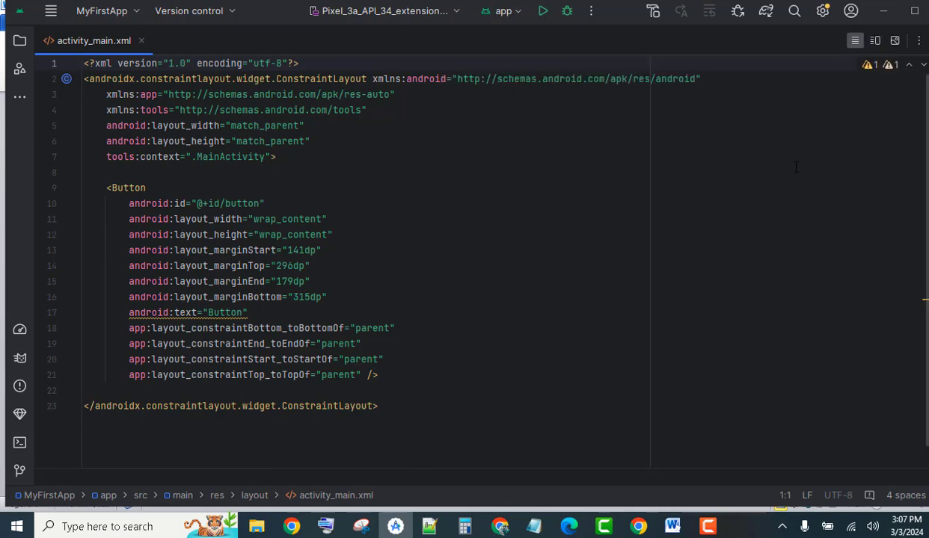
click(893, 45)
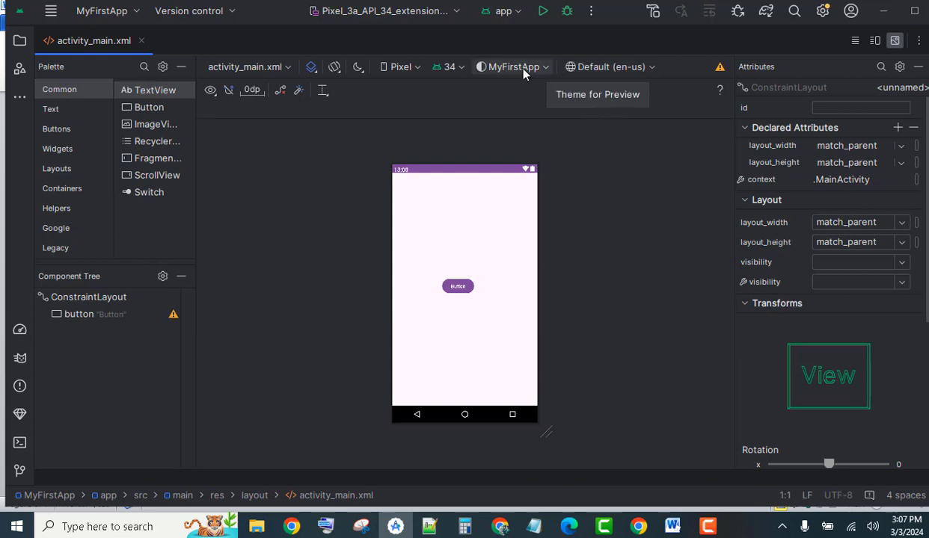
Step: Examine the theme, API version and design surface options available for the layout preview
click(544, 67)
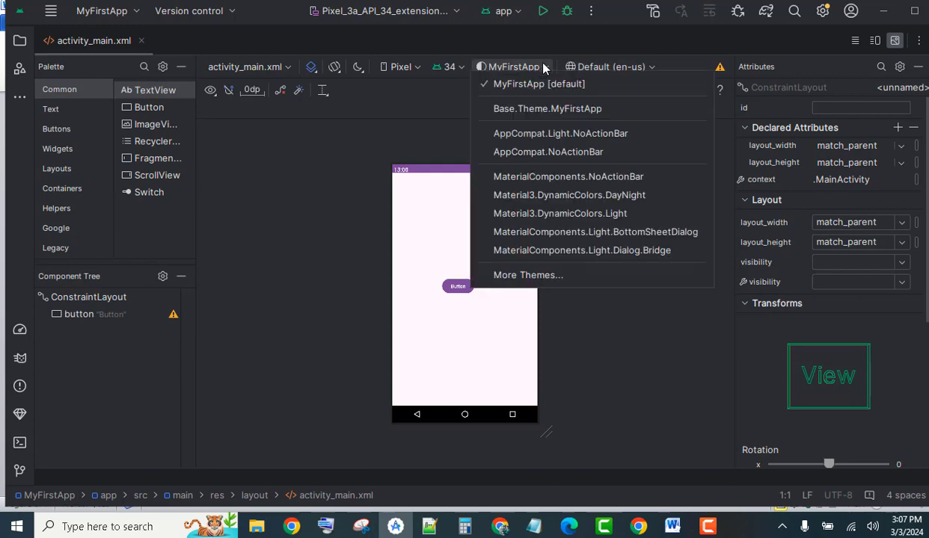
click(543, 66)
click(543, 65)
click(463, 69)
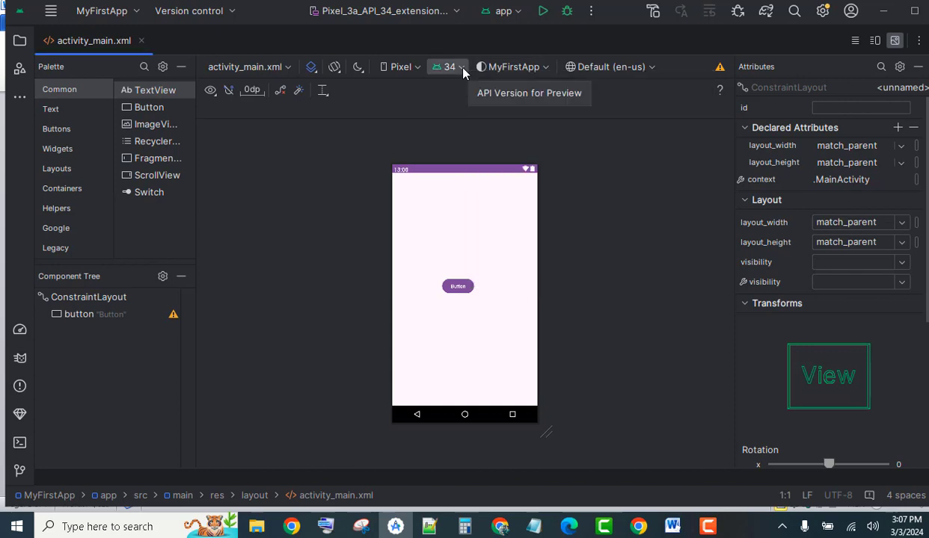
click(463, 69)
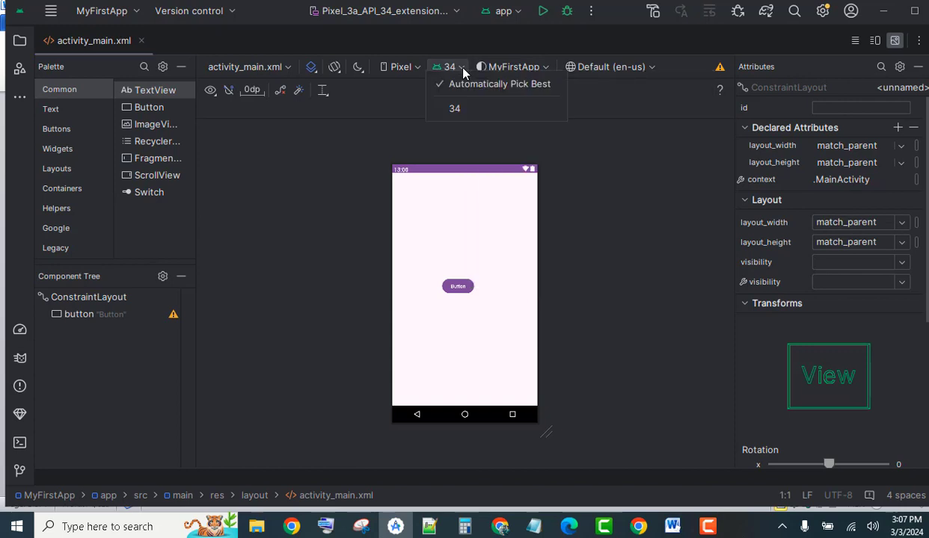
click(394, 94)
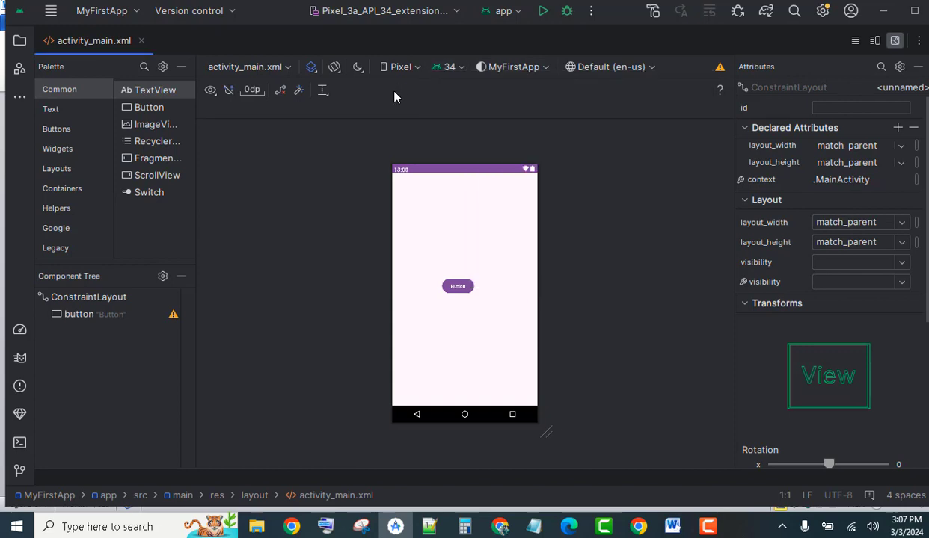
click(311, 69)
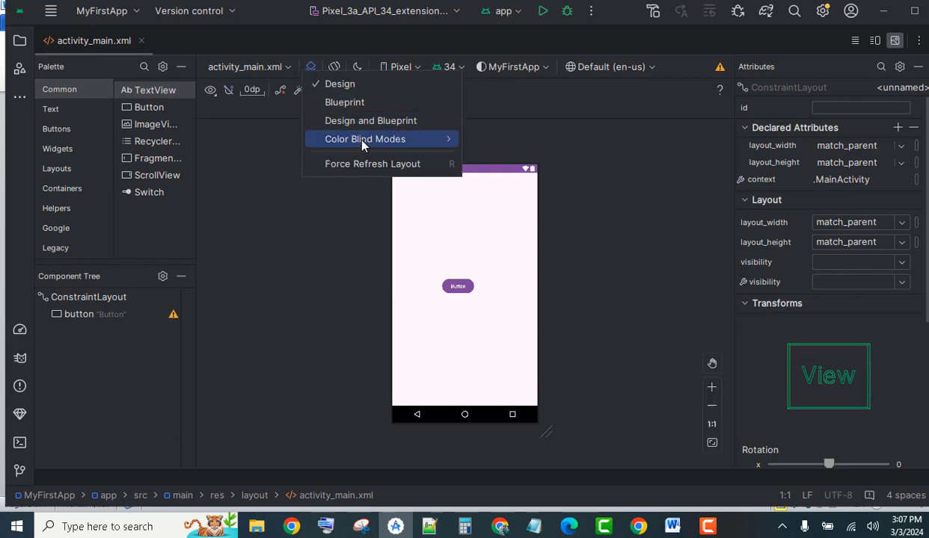
click(334, 67)
Step: Preview the layout in Landscape orientation and return it to Portrait
click(334, 66)
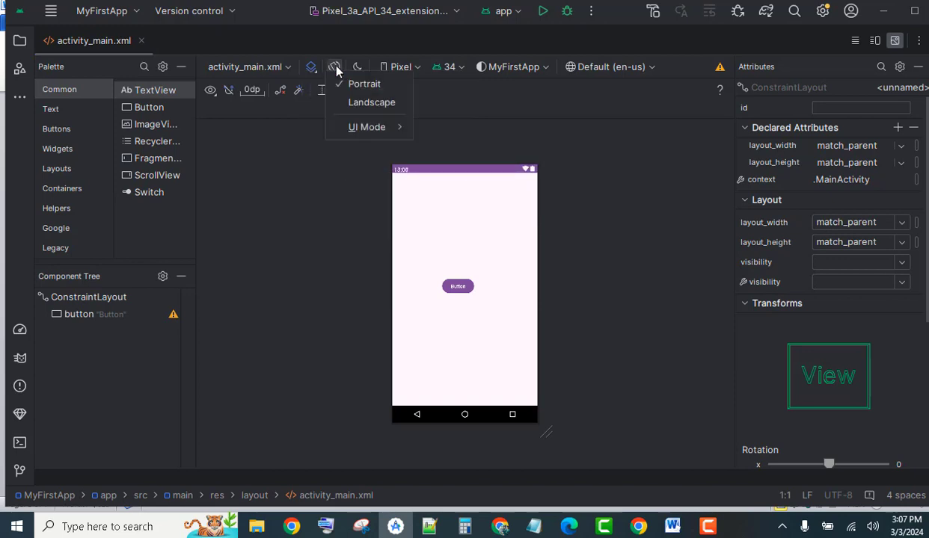
click(360, 105)
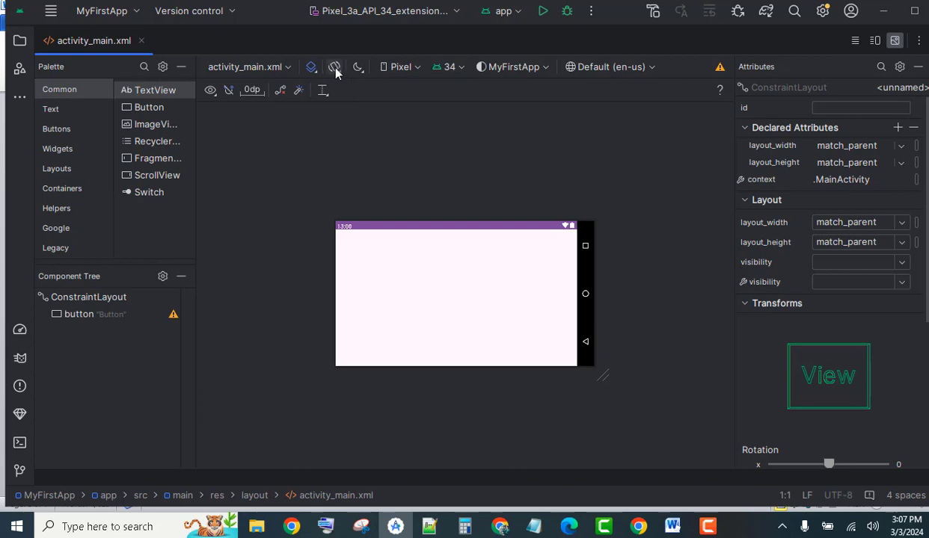
click(335, 67)
click(352, 85)
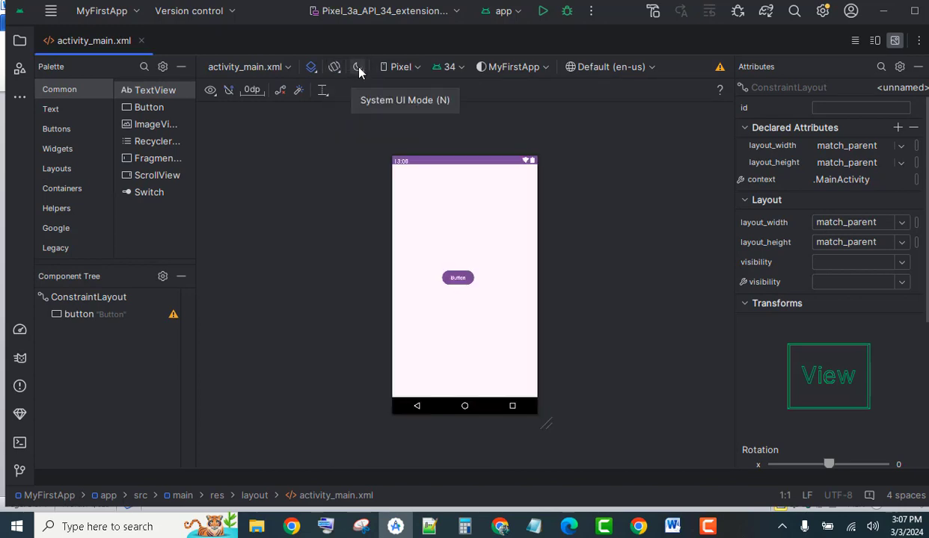
Step: Preview the layout in Night mode and set it back to Not Night
click(358, 69)
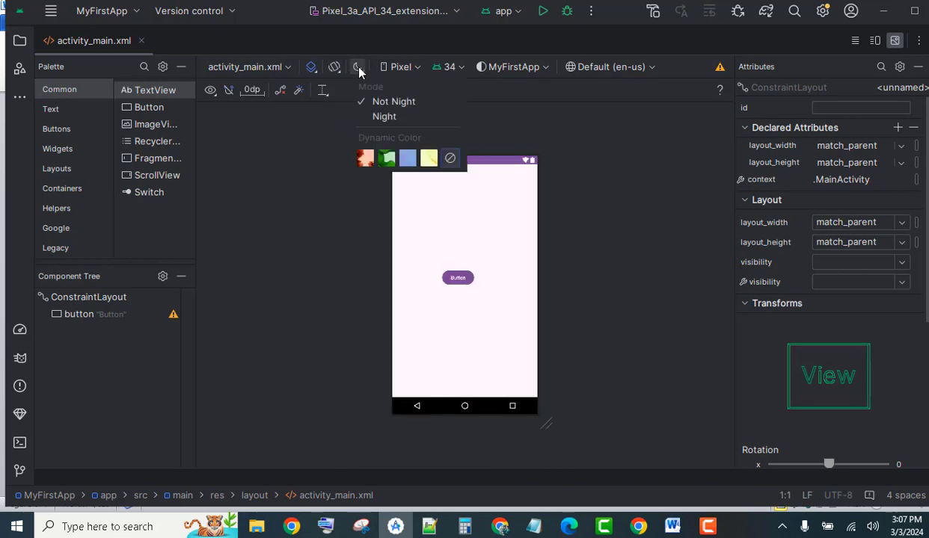
click(383, 117)
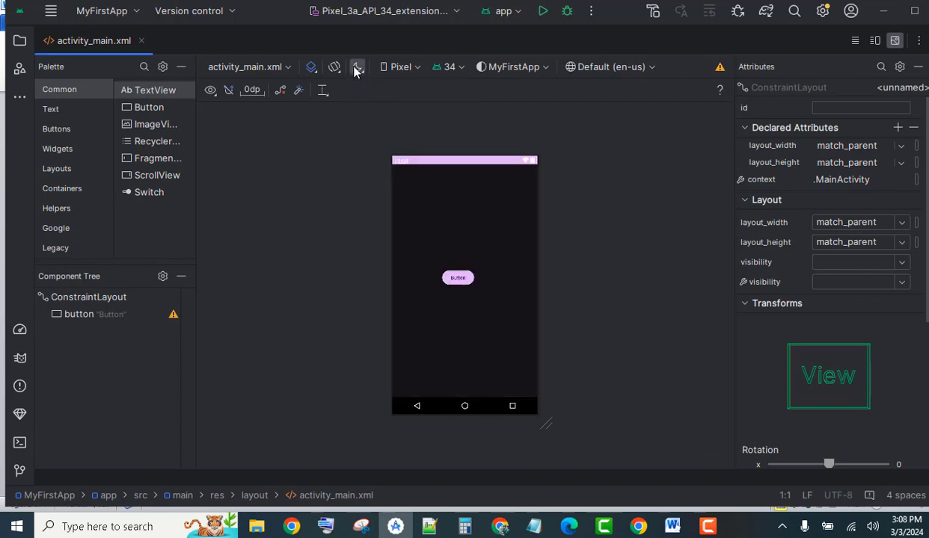
click(355, 69)
click(376, 102)
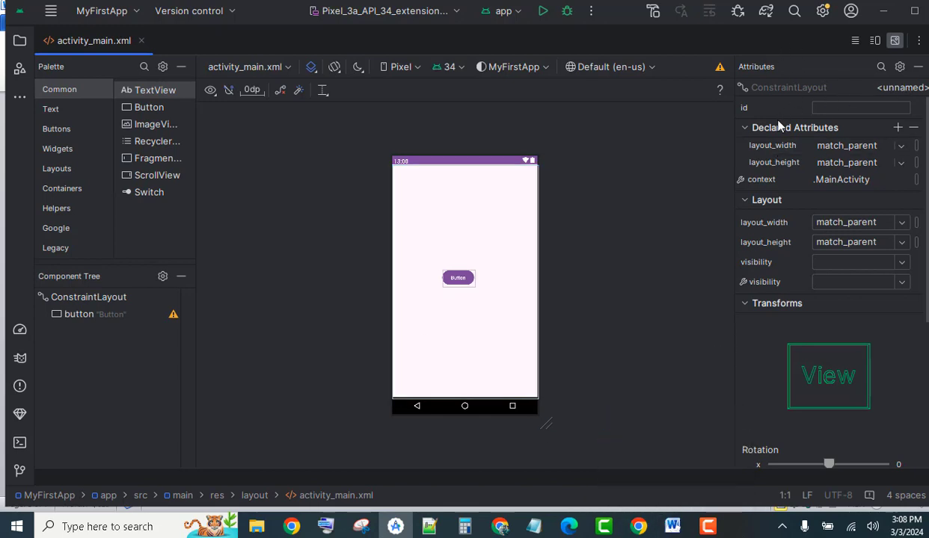
Step: Select the button in the layout preview to show its attributes, and go back to the Word lecture notes
click(834, 109)
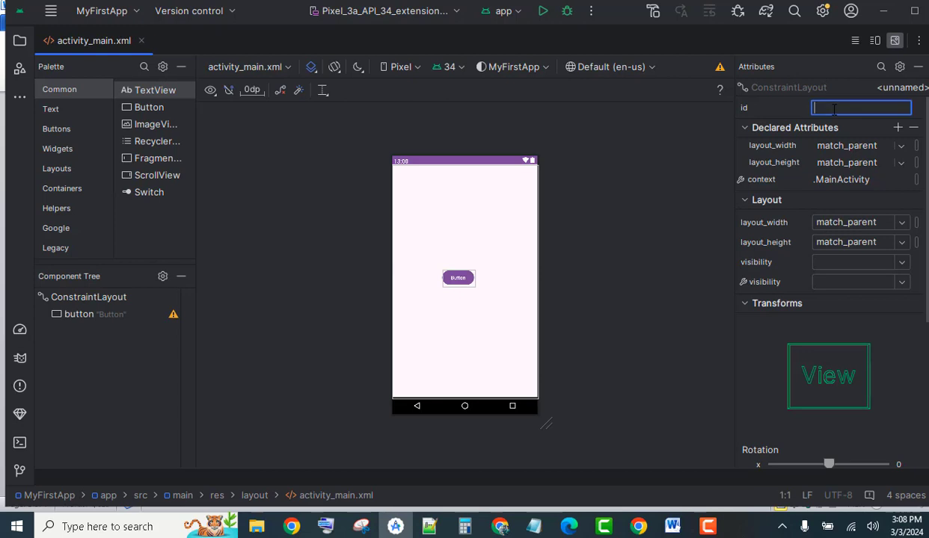
click(457, 281)
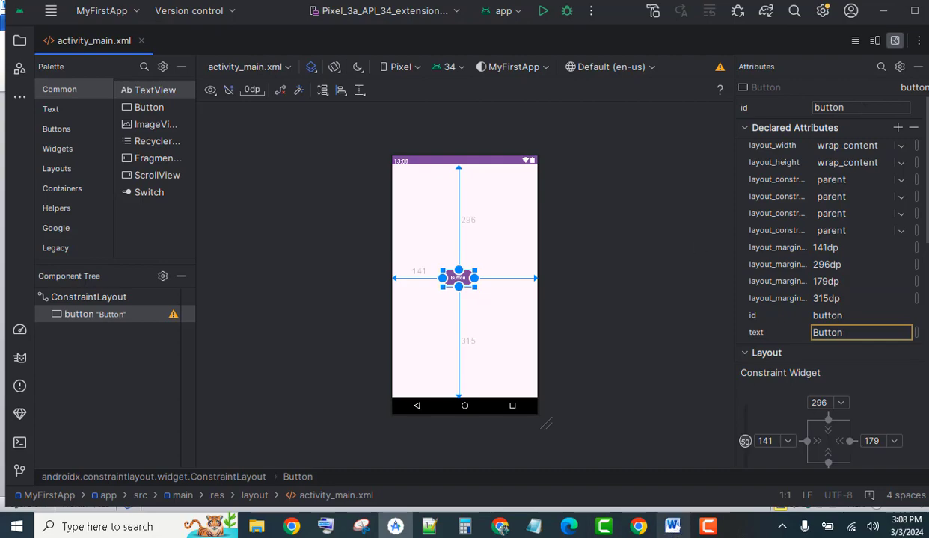
click(672, 526)
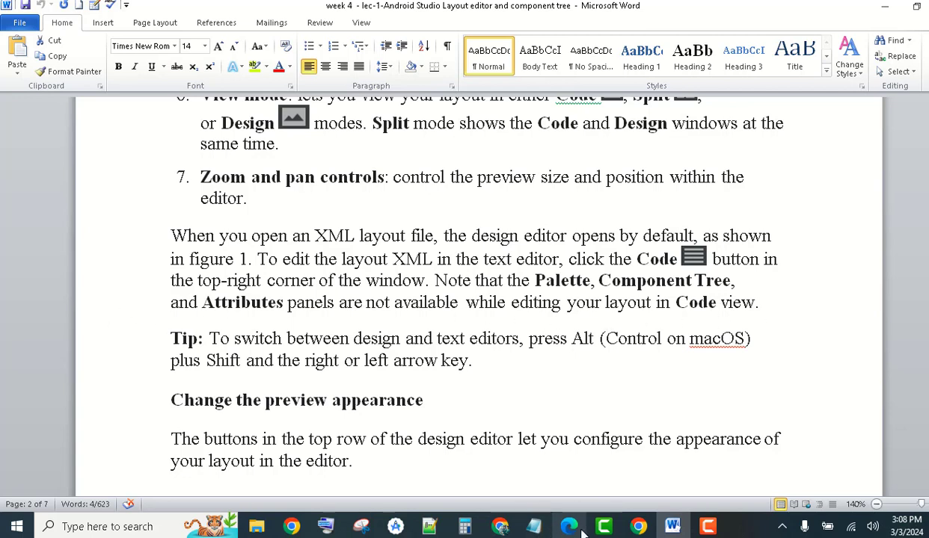
Step: Return to Android Studio, show the layout's XML in Code view, and switch back to Design view
click(395, 526)
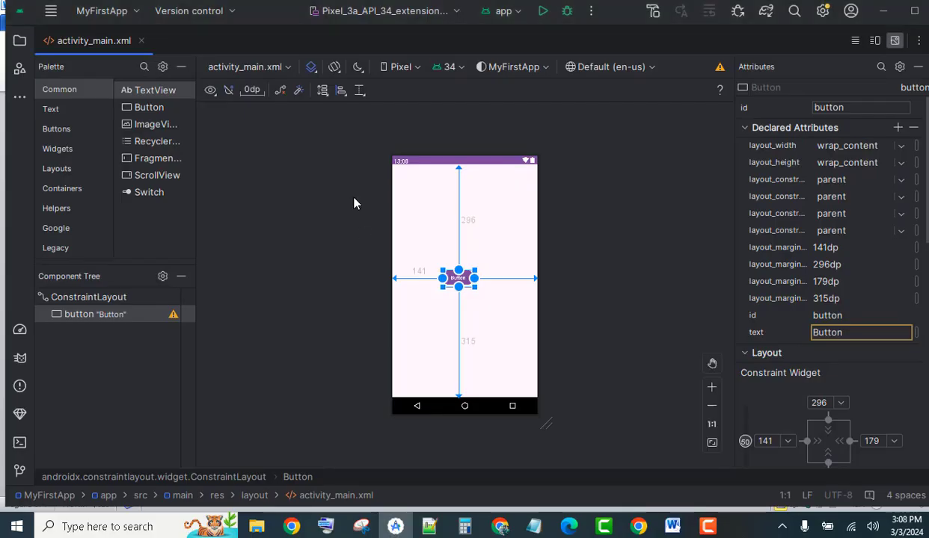
click(856, 42)
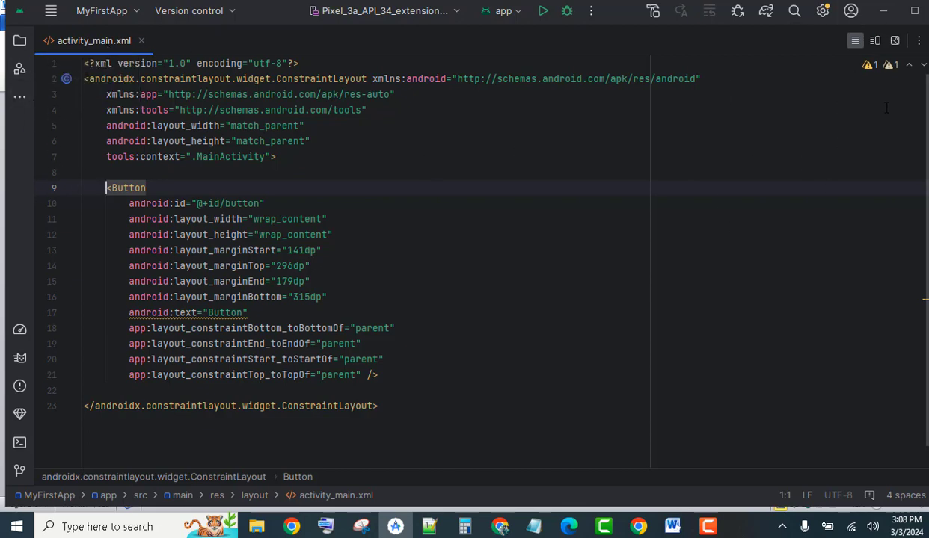
click(894, 41)
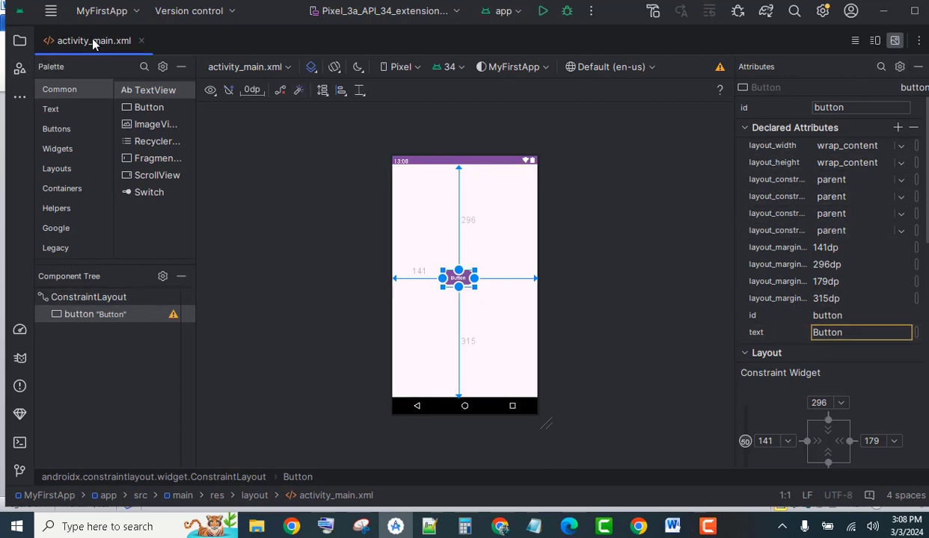
Step: Close activity_main.xml and show the project's Android file tree, widened so that full names fit
click(139, 42)
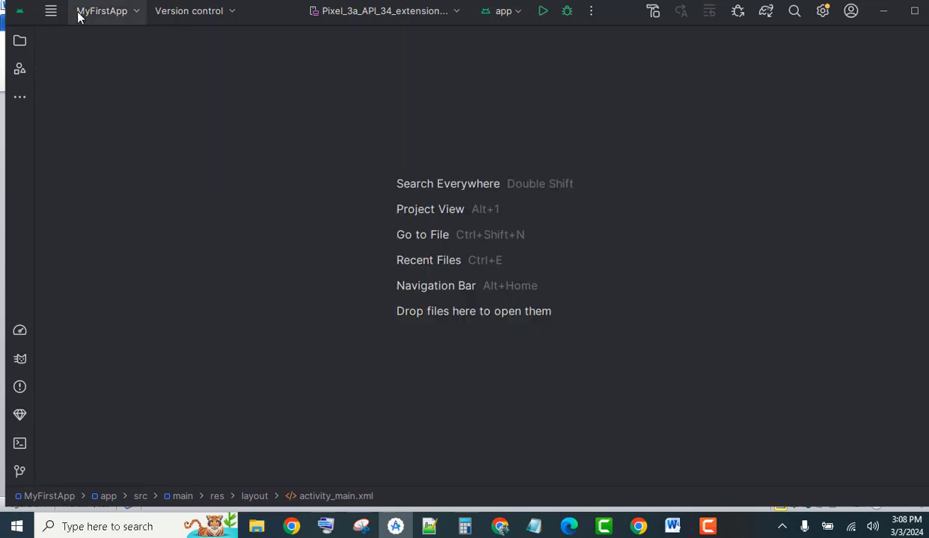
click(20, 46)
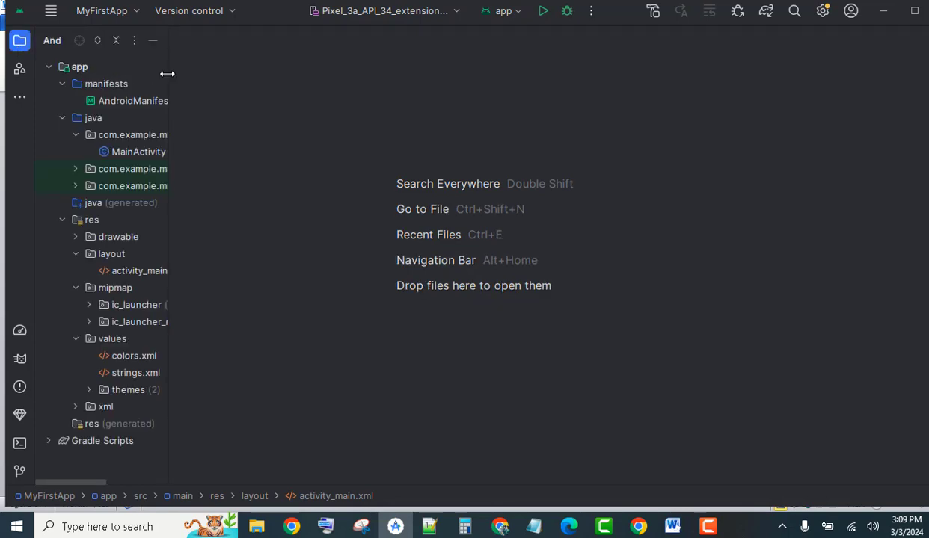
drag(167, 73, 297, 84)
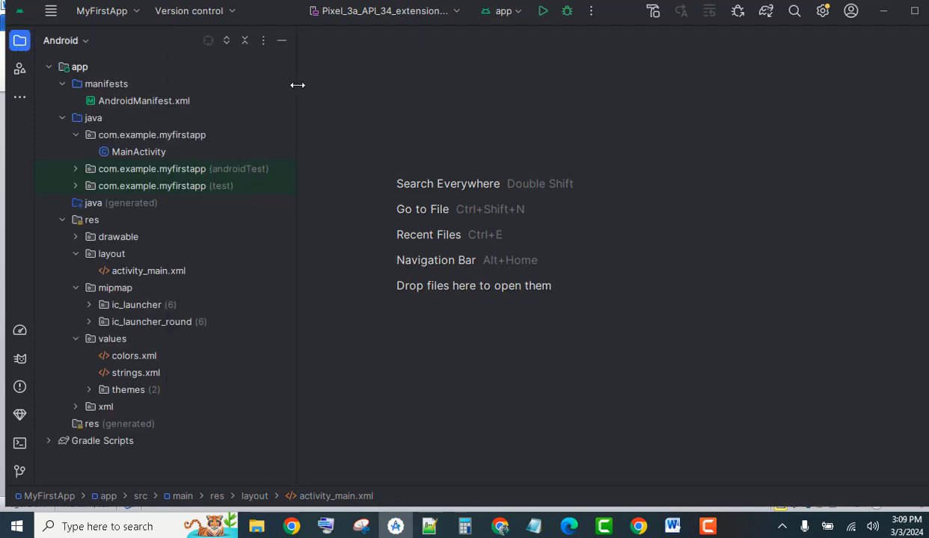
Step: Collapse and re-expand app, expand res and layout, and open activity_main.xml
click(49, 66)
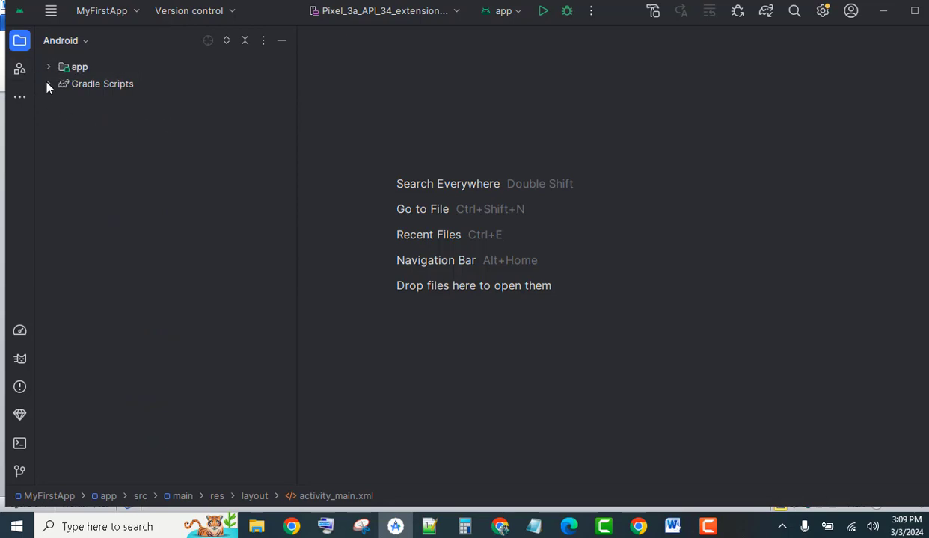
click(49, 68)
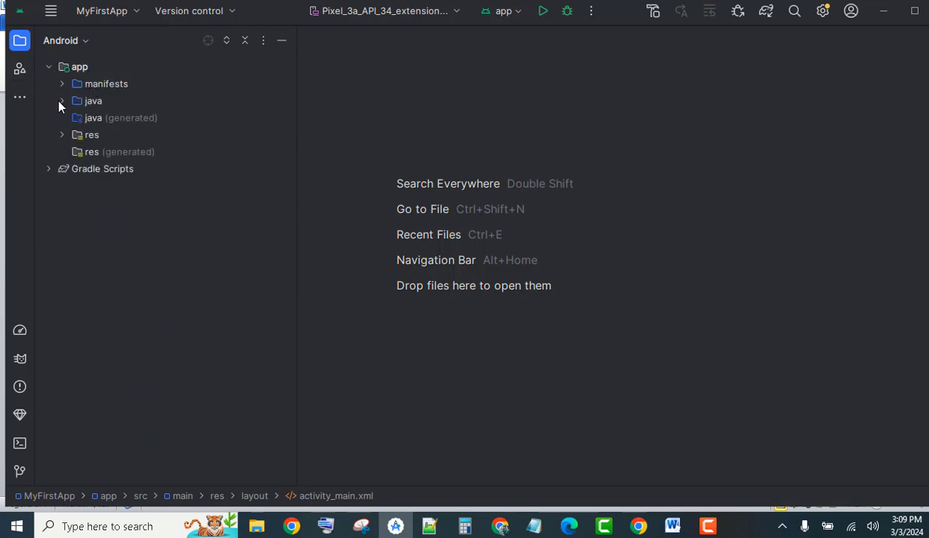
click(61, 137)
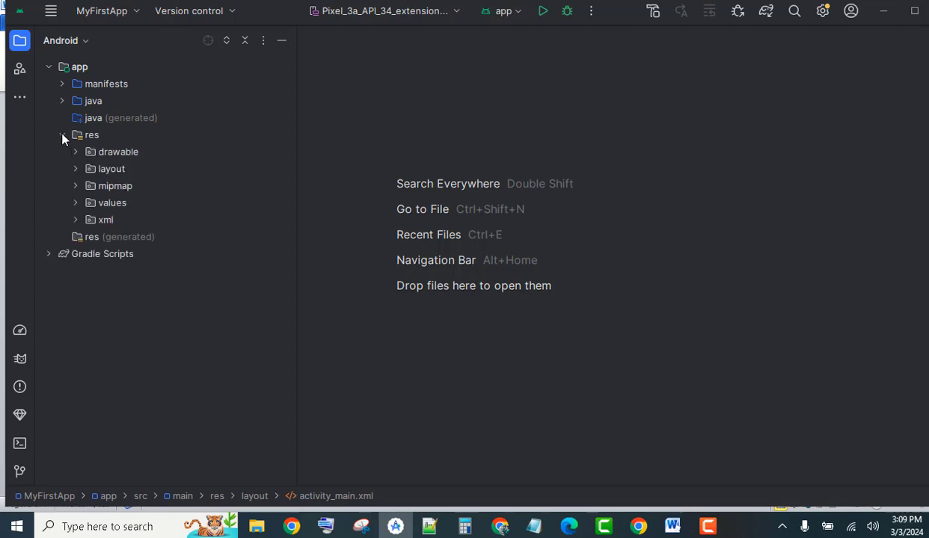
click(74, 171)
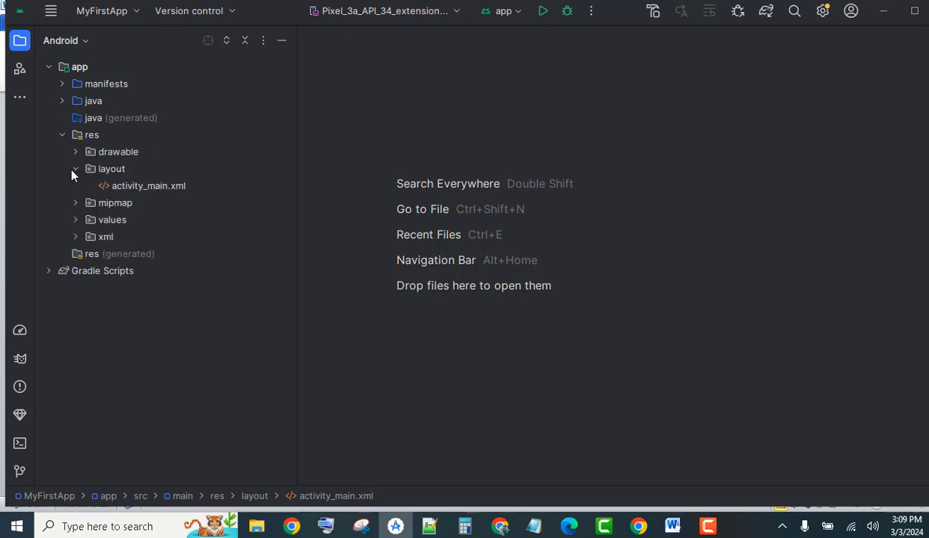
double_click(135, 186)
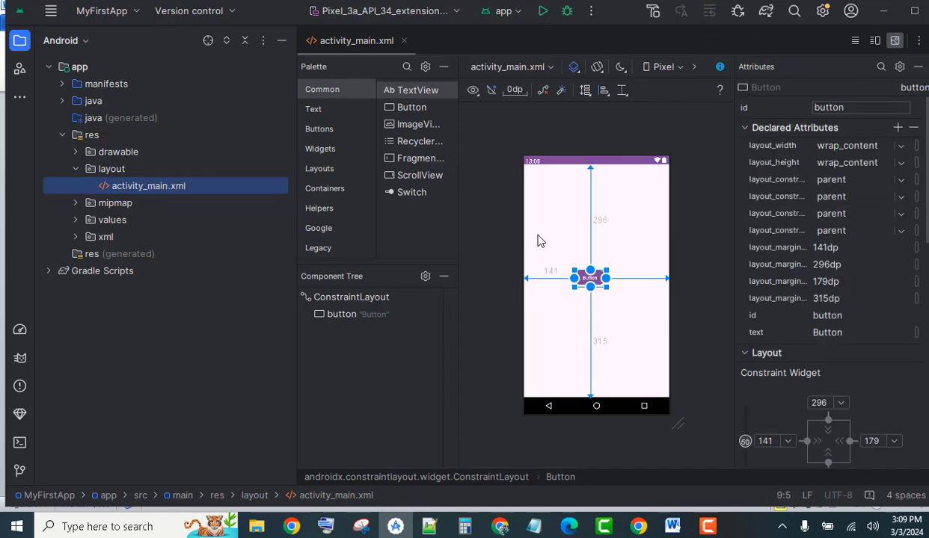
Step: Switch to the Word lecture notes and read from Change the preview appearance through the Figure 2 toolbar buttons and their descriptions
click(670, 527)
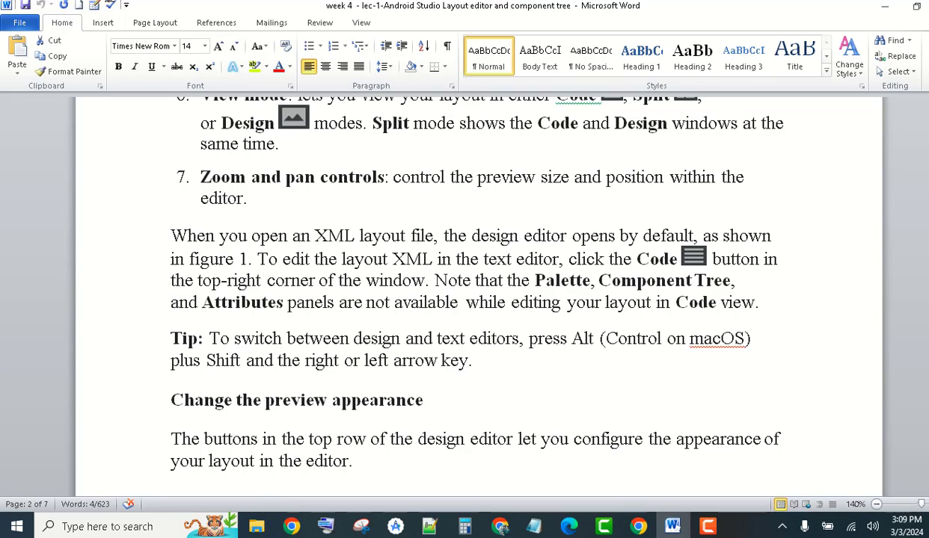
scroll(463, 299, down, 3)
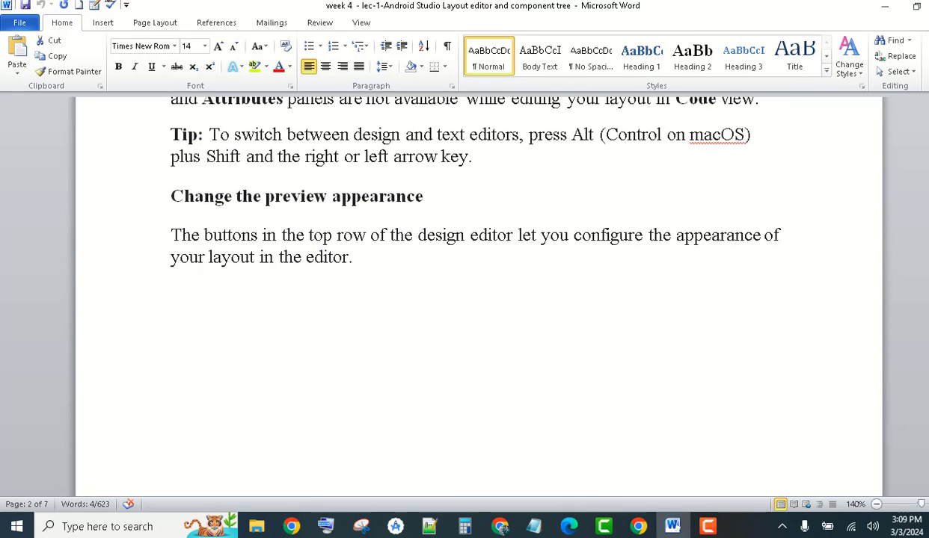
scroll(369, 214, down, 1)
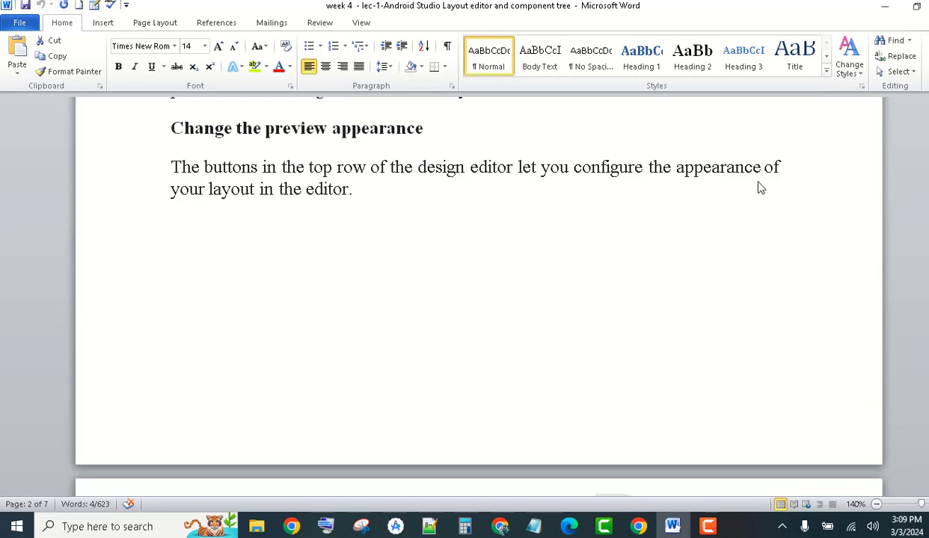
scroll(464, 291, down, 4)
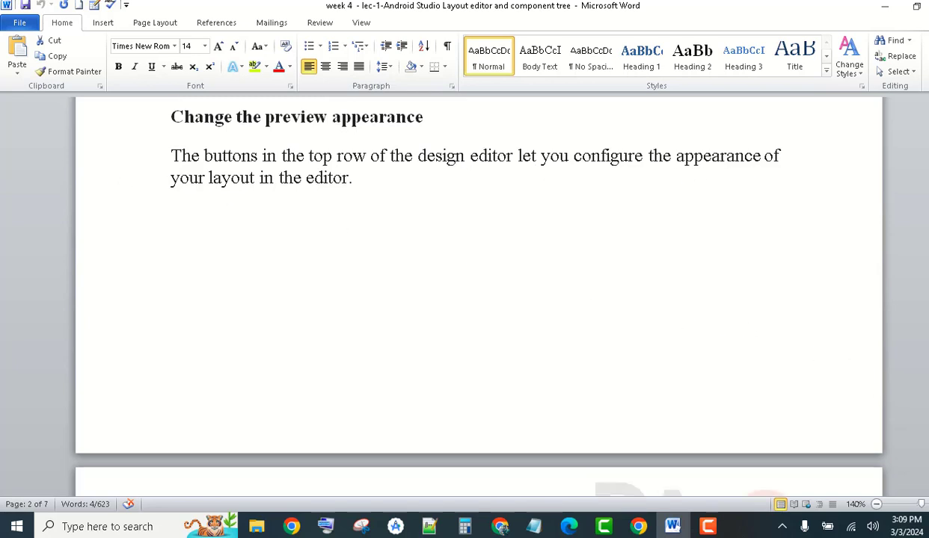
scroll(516, 201, down, 3)
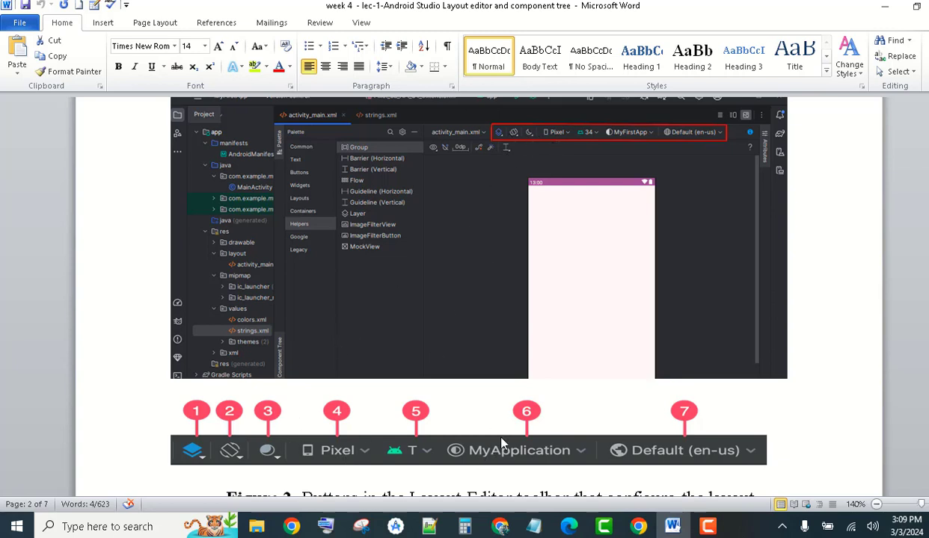
scroll(902, 480, down, 1)
scroll(232, 171, down, 8)
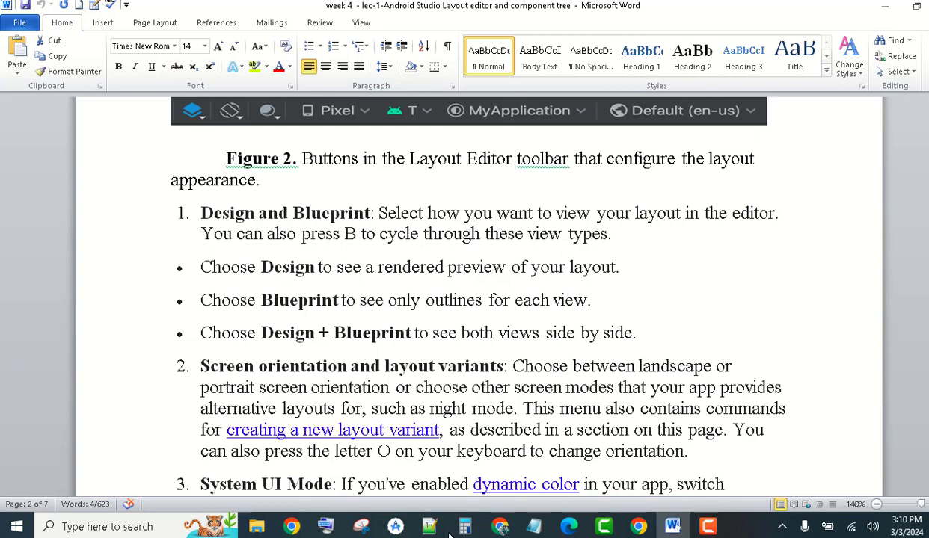
Step: Switch to Android Studio and show the layout in Design, Blueprint, and combined Design and Blueprint views in turn
click(396, 527)
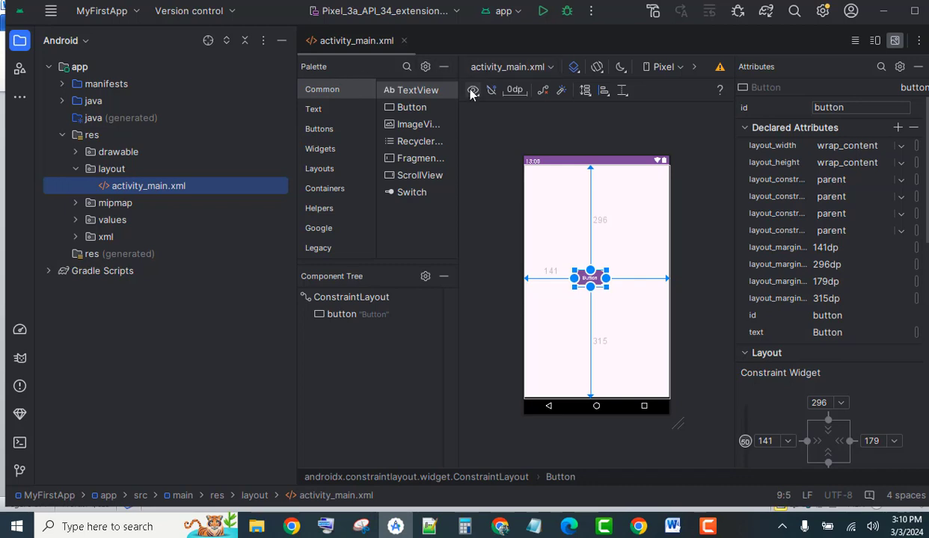
click(574, 68)
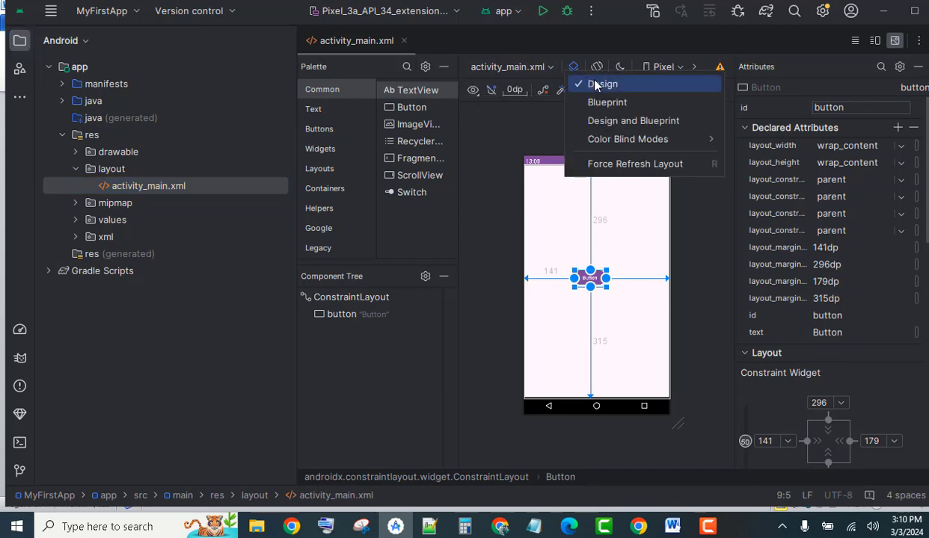
click(596, 85)
click(572, 68)
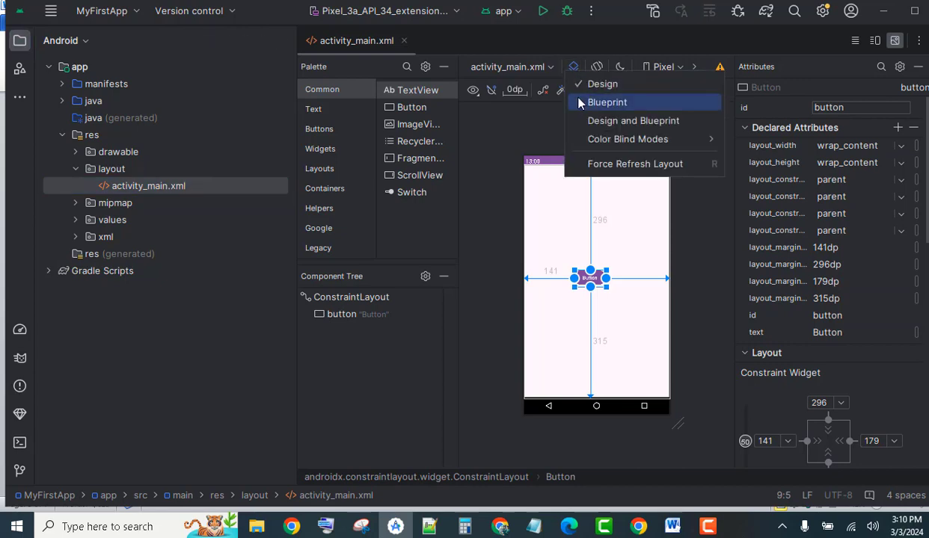
click(584, 103)
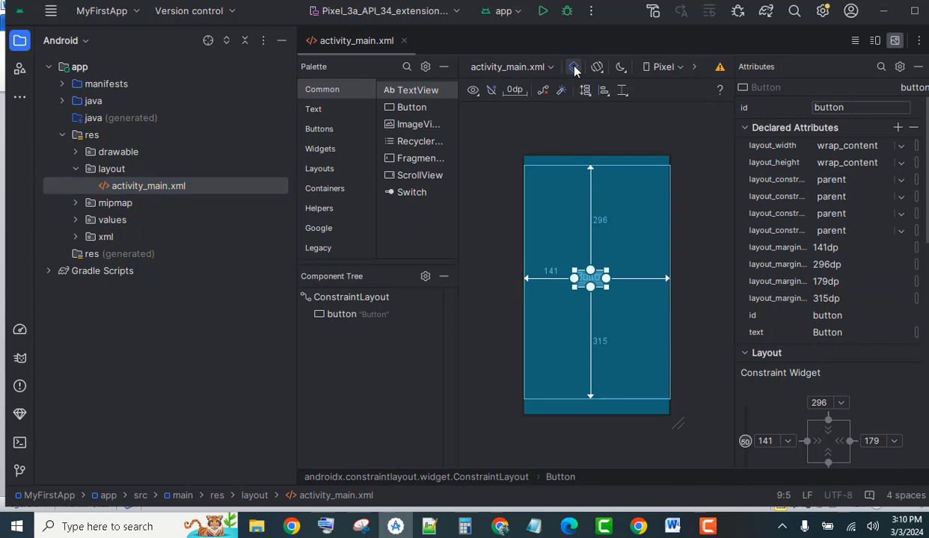
click(573, 67)
click(590, 119)
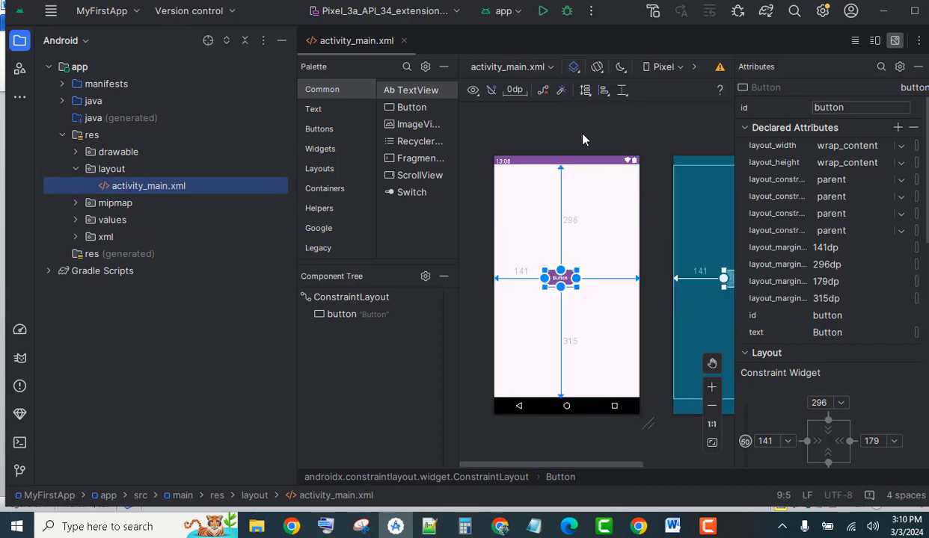
Step: Try the Protanomaly color blind mode on the layout preview, and set the preview back to Design only
click(574, 68)
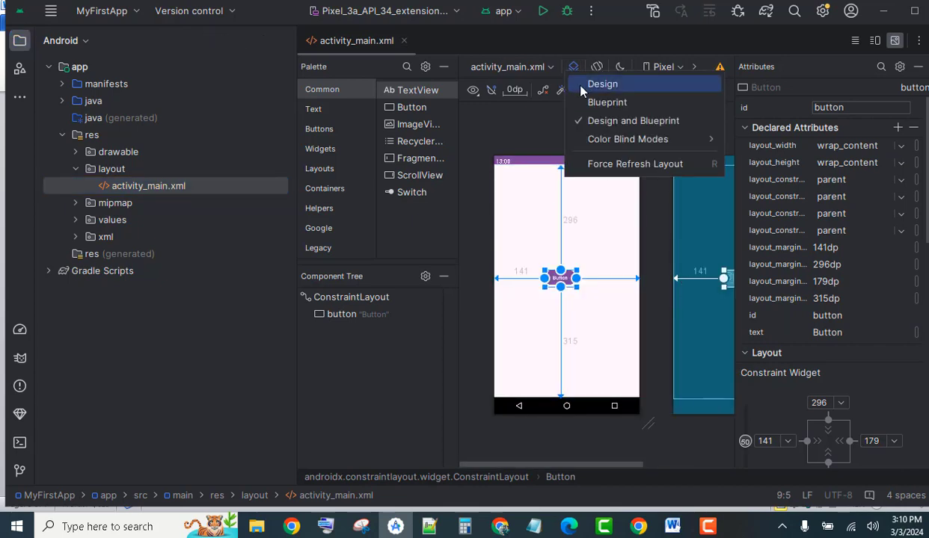
mouse_move(596, 140)
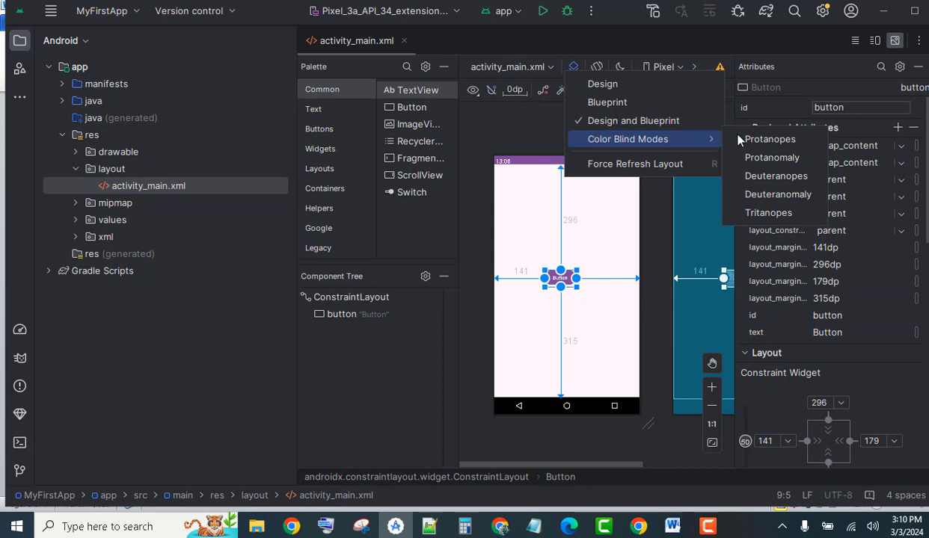
click(758, 157)
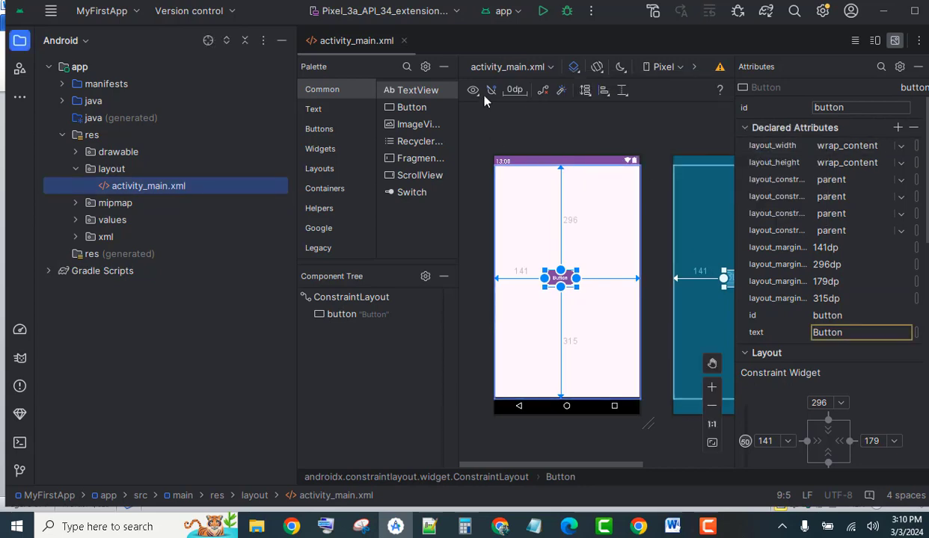
click(573, 68)
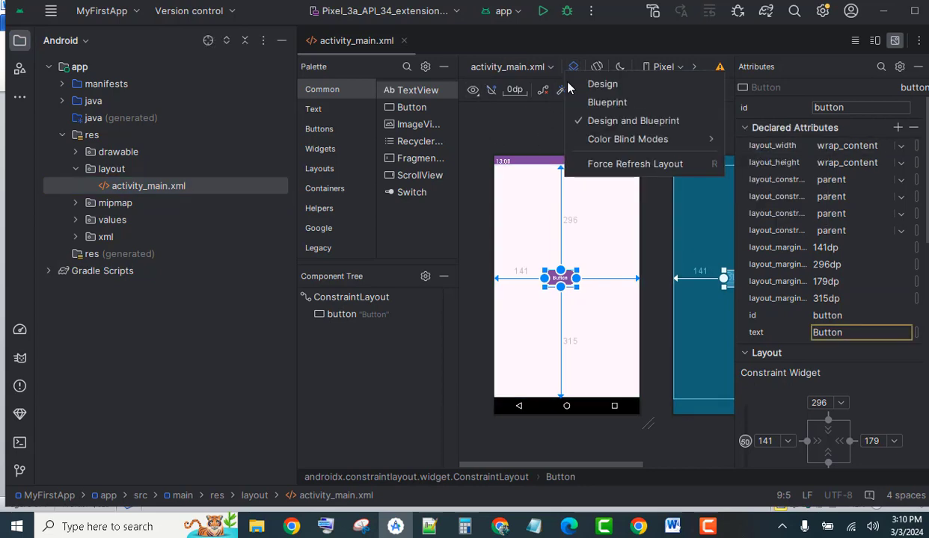
click(598, 84)
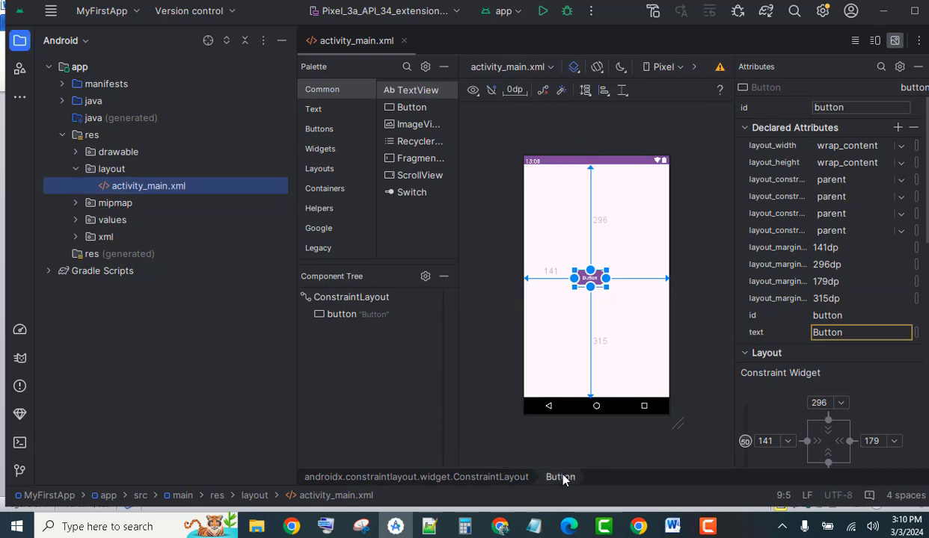
Step: After checking the Word notes, preview the layout in landscape, choose the Car Dock UI mode, and restore portrait orientation in Android Studio
click(672, 526)
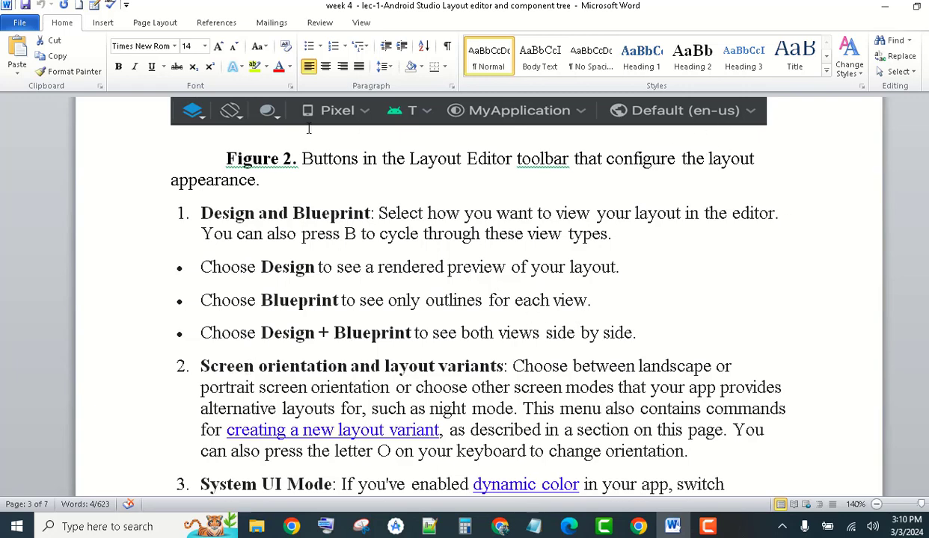
click(395, 526)
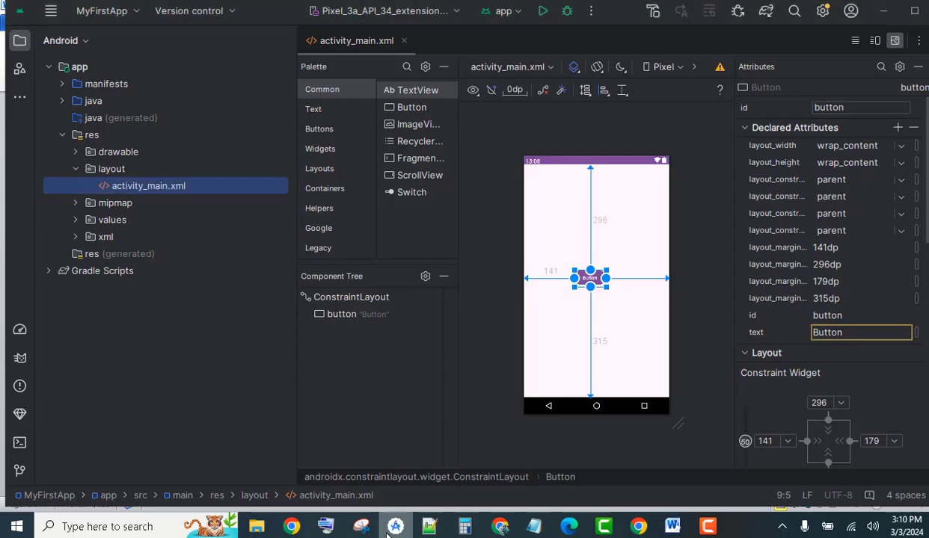
click(596, 69)
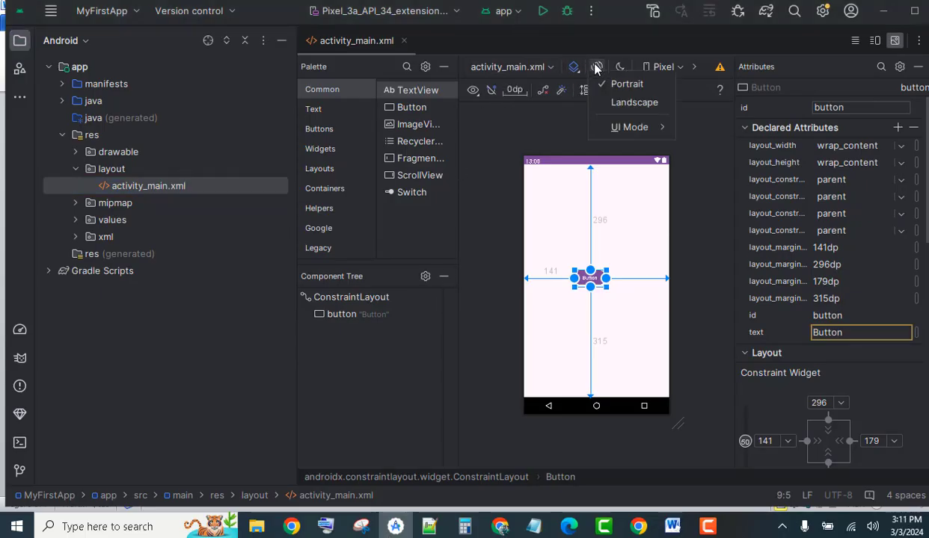
click(607, 107)
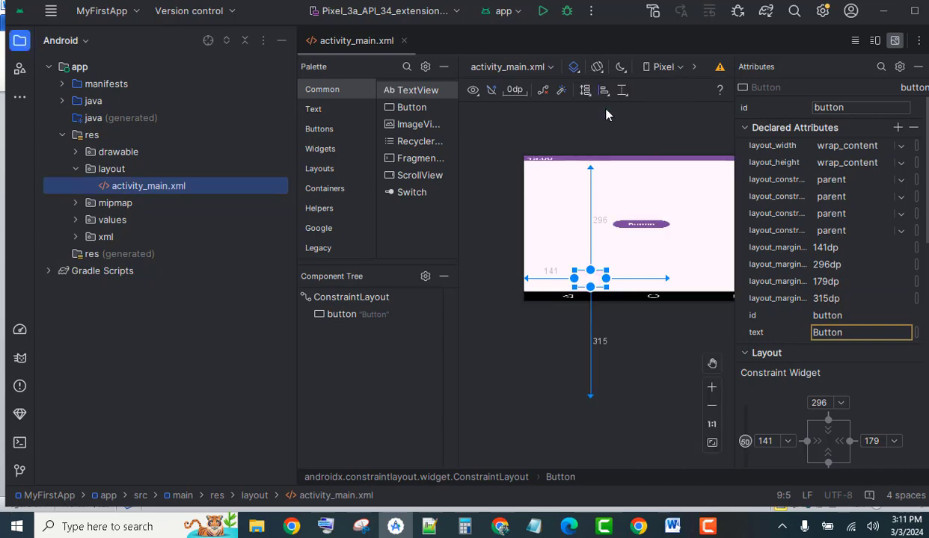
click(600, 66)
mouse_move(615, 127)
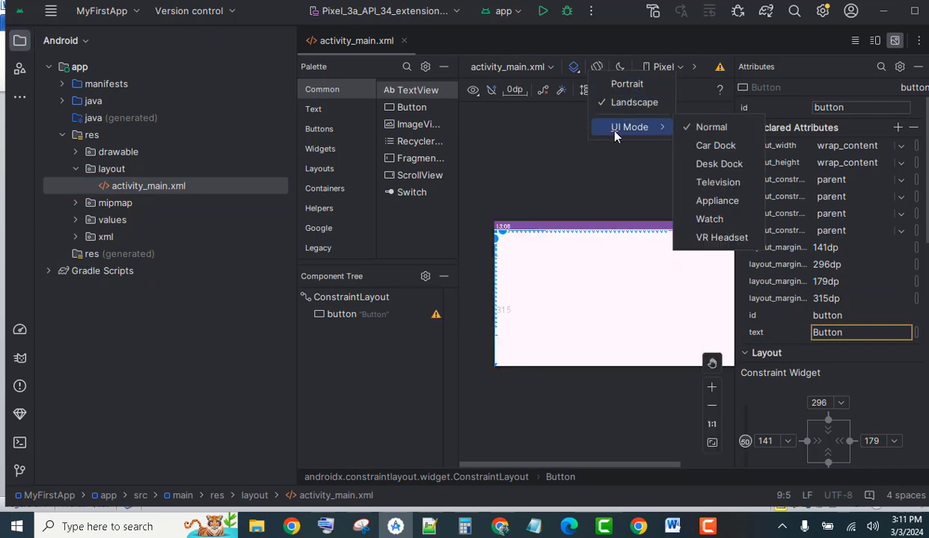
click(710, 145)
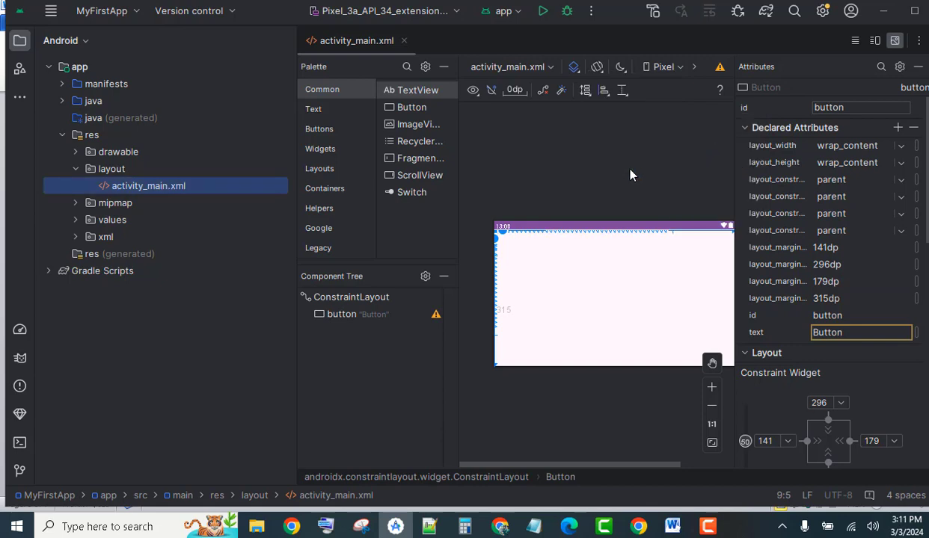
click(597, 66)
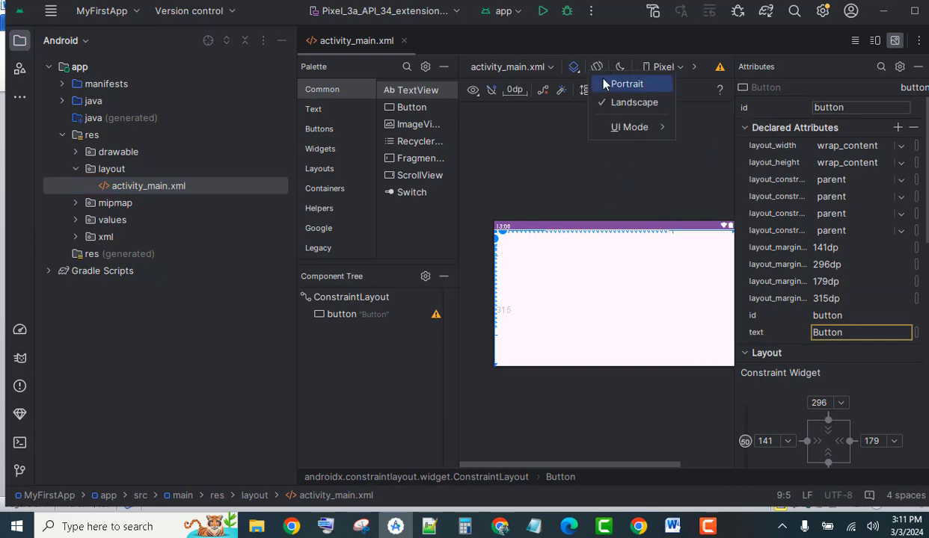
click(578, 127)
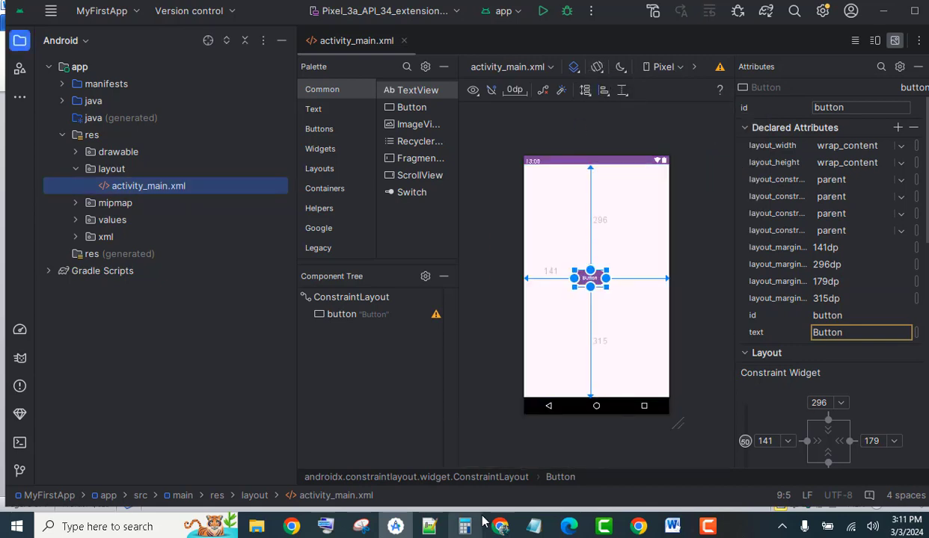
Step: Go back to the Word lecture notes and read the System UI Mode item
click(672, 528)
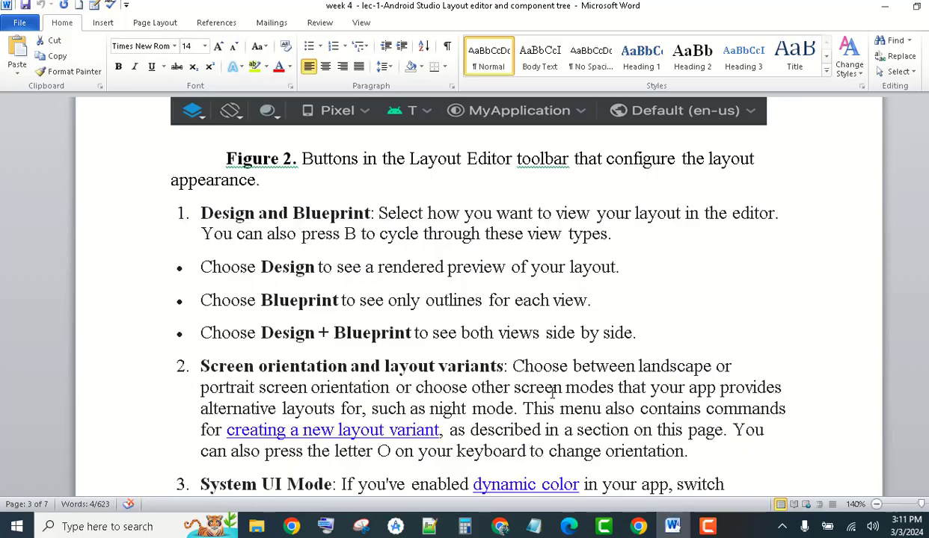
scroll(479, 299, down, 5)
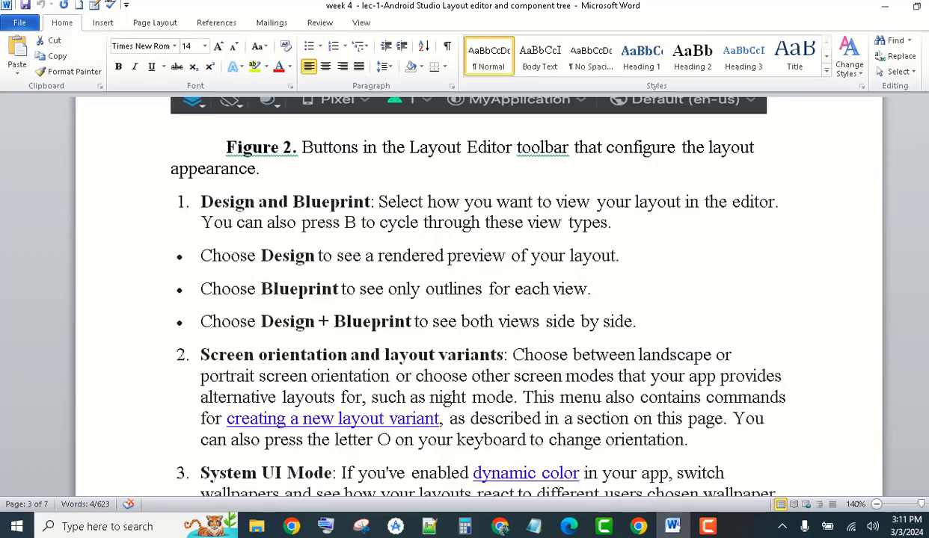
scroll(887, 409, down, 2)
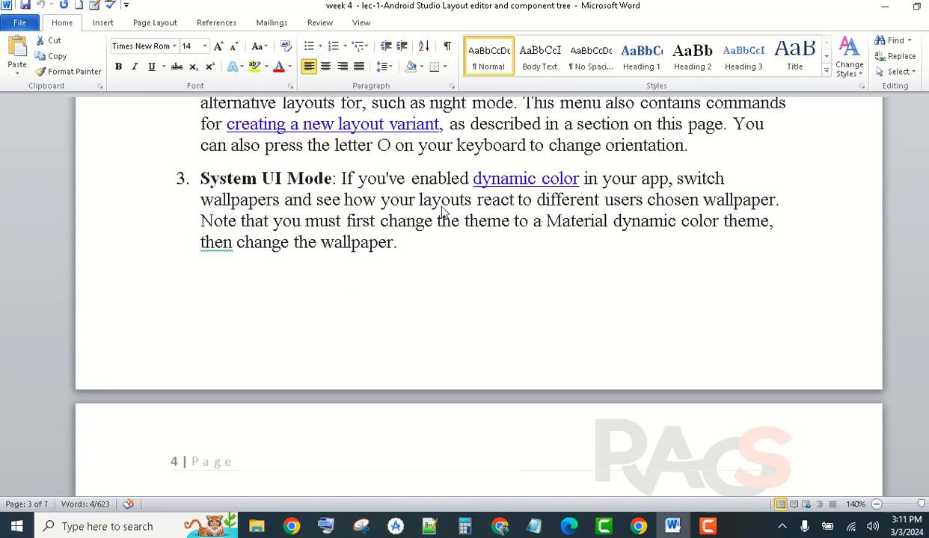
Step: In Android Studio, preview the layout in Night mode, try the red dynamic color wallpaper, and switch back to Not Night
click(395, 527)
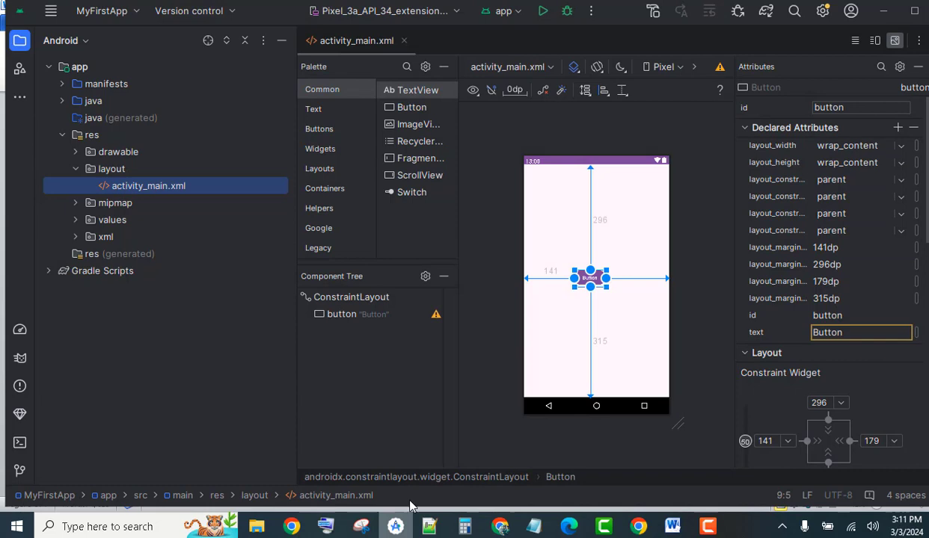
click(621, 68)
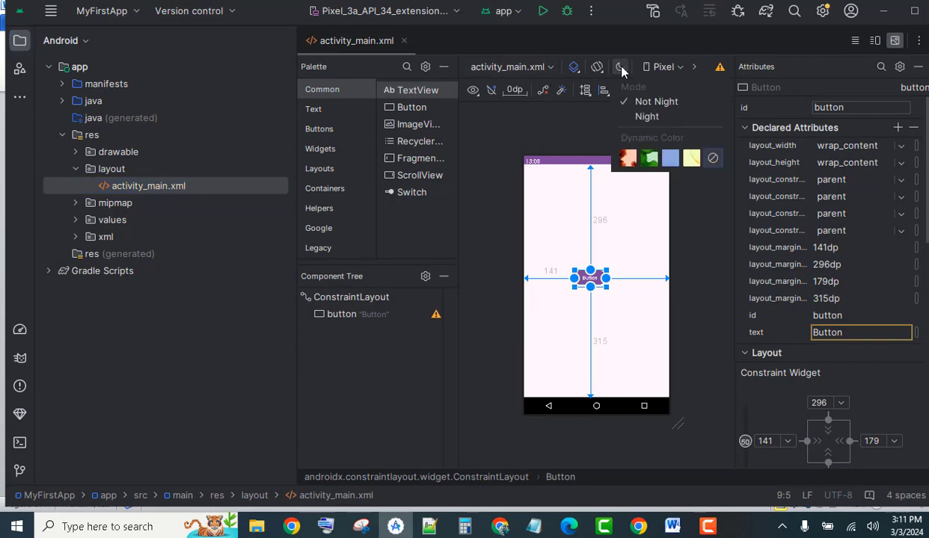
click(633, 117)
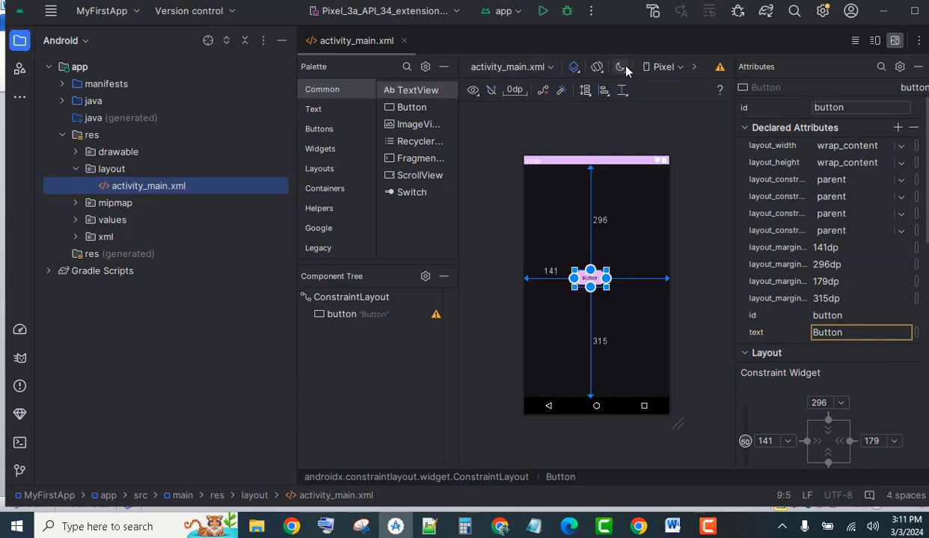
click(624, 68)
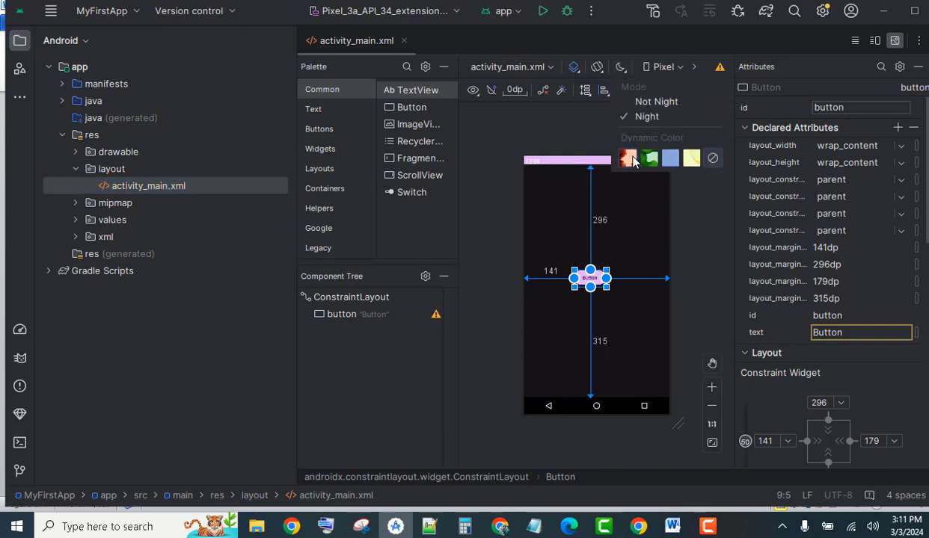
click(630, 159)
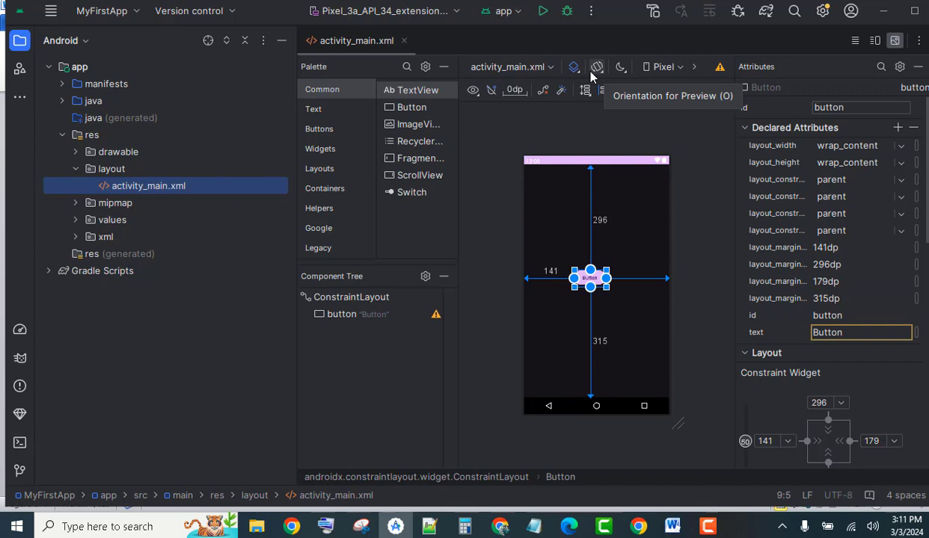
click(621, 68)
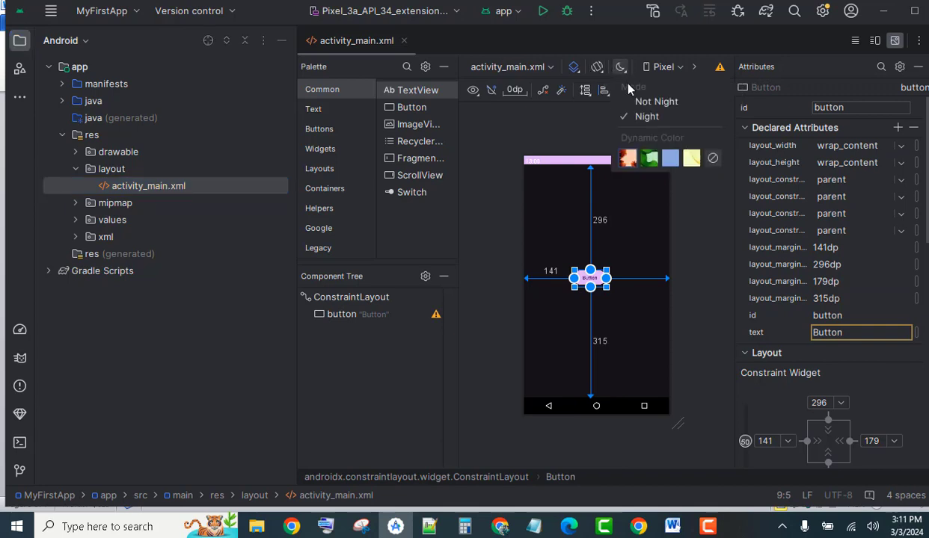
click(649, 101)
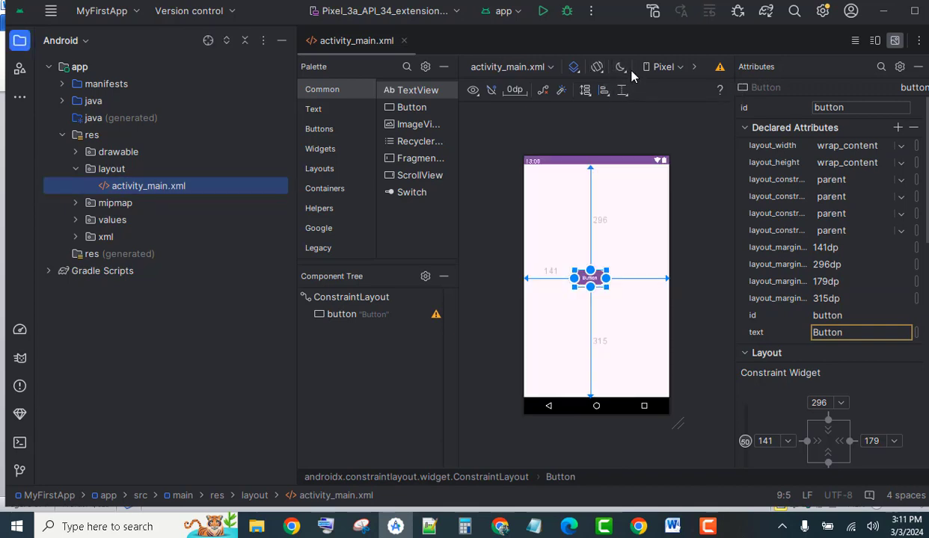
Step: Preview the layout on the Medium Tablet (1280 × 800 dp, hdpi) device and set its orientation to portrait
click(671, 68)
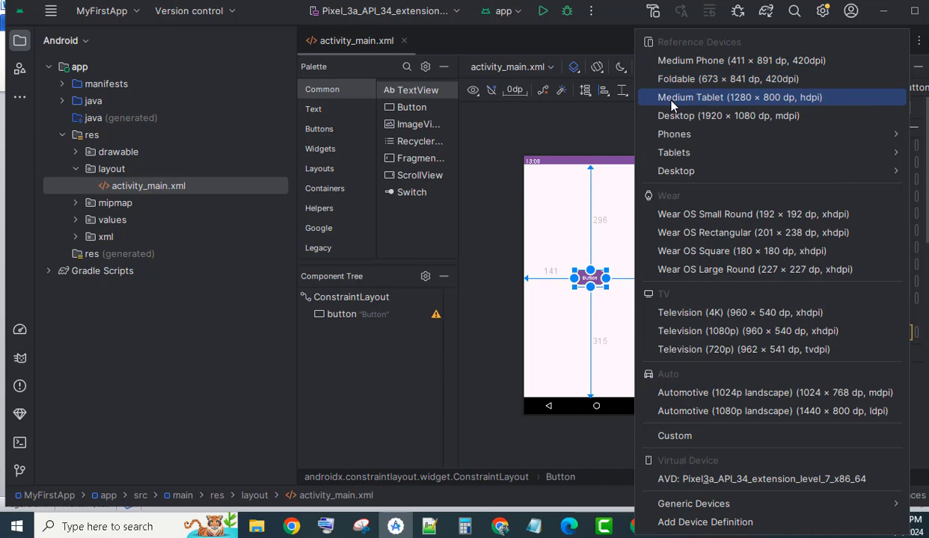
click(670, 106)
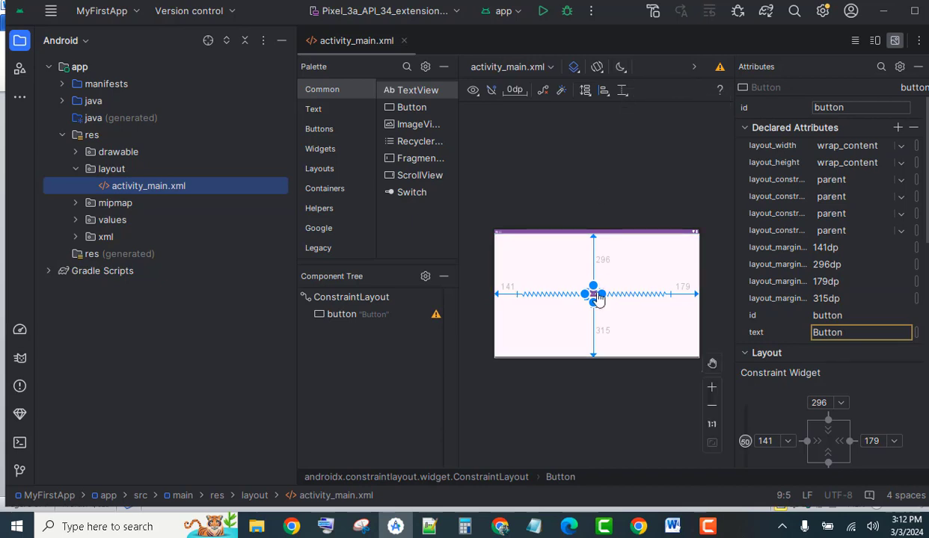
click(625, 68)
click(589, 189)
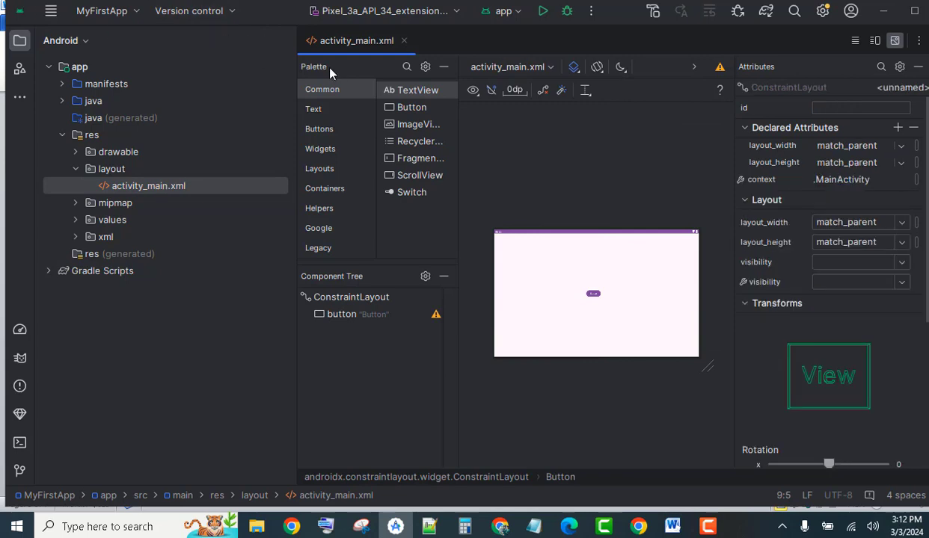
click(584, 91)
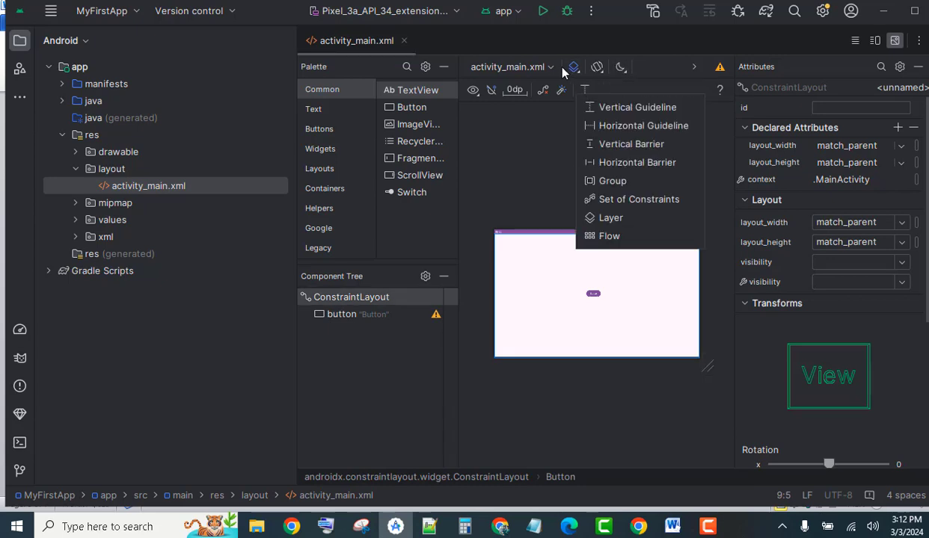
click(598, 68)
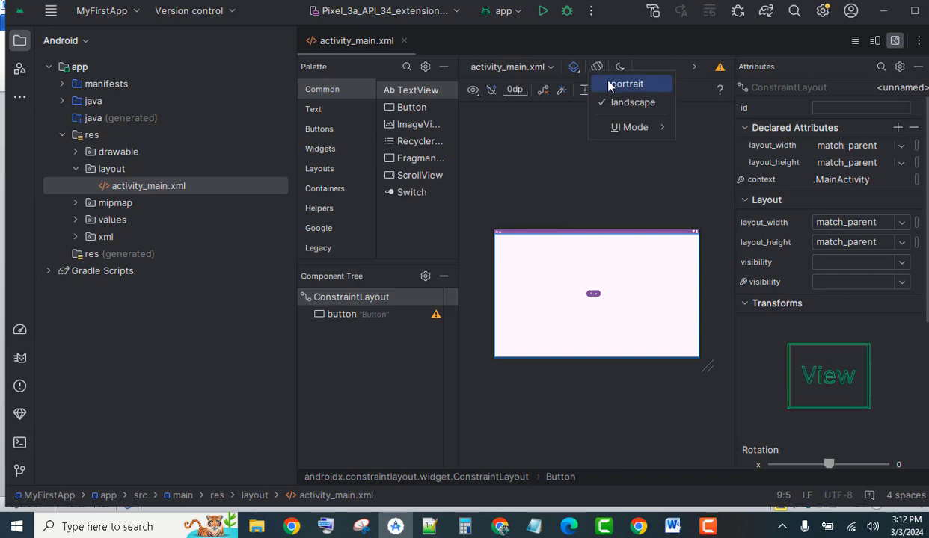
click(622, 85)
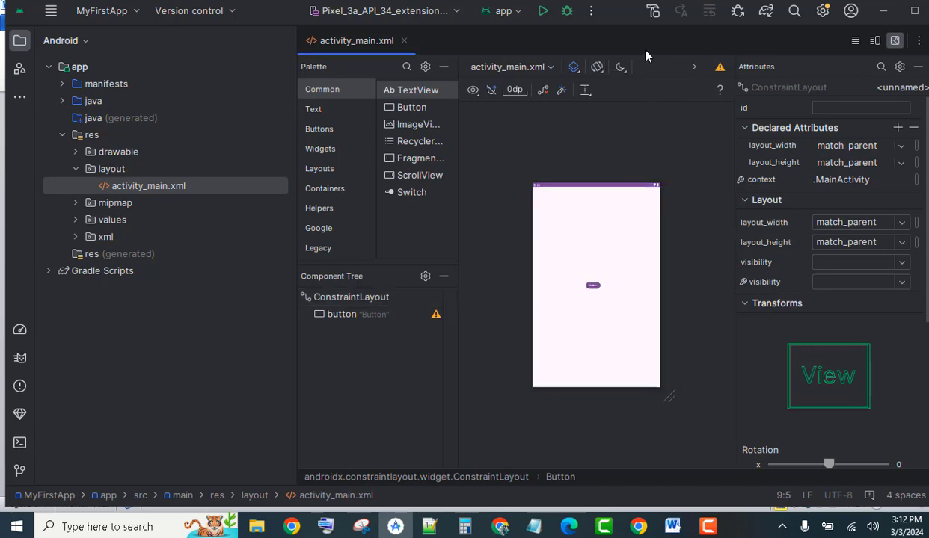
Step: Switch to the Word lecture notes and read on through the System UI Mode figures and the Device type and size item
click(672, 526)
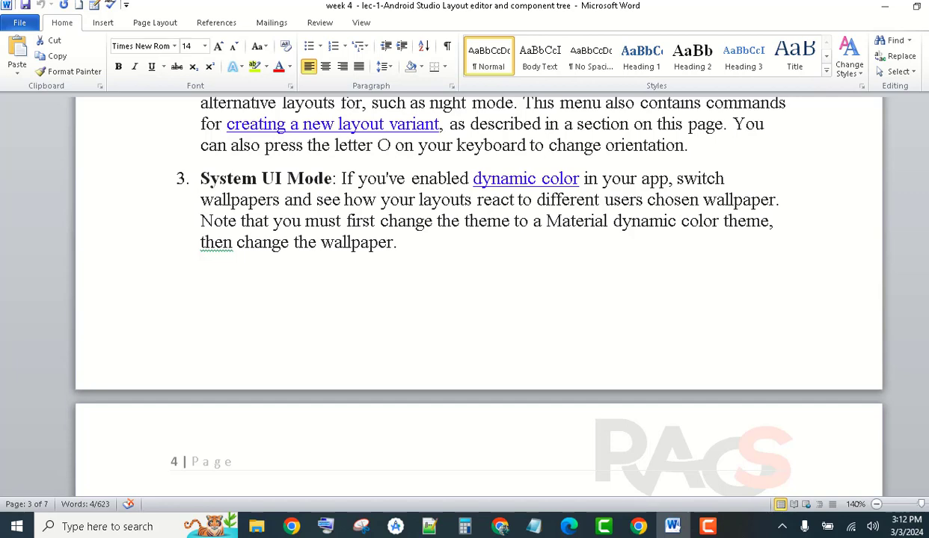
scroll(479, 292, down, 5)
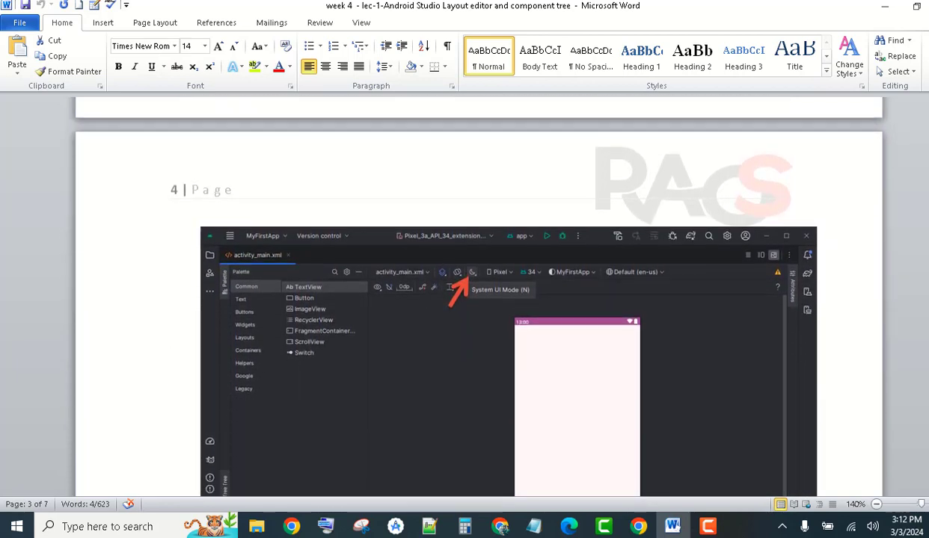
scroll(404, 180, down, 3)
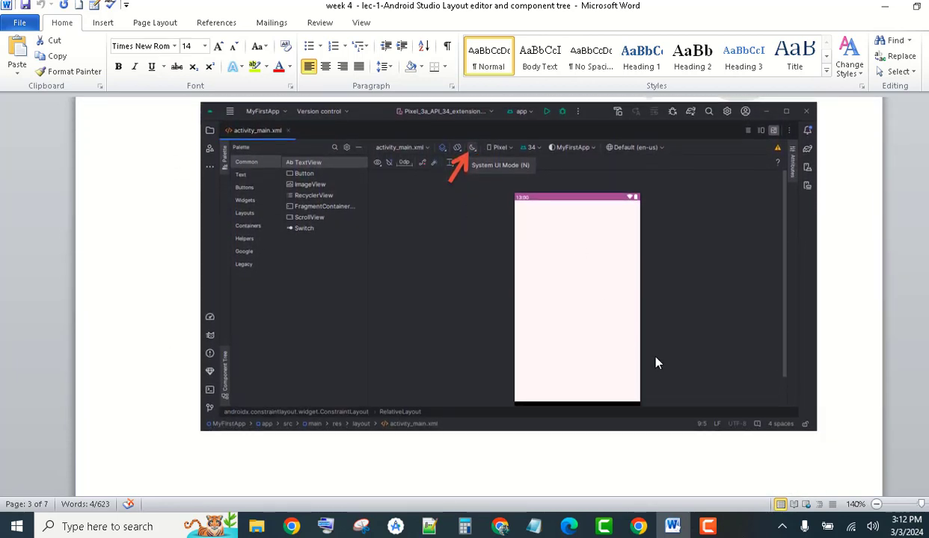
scroll(478, 299, down, 8)
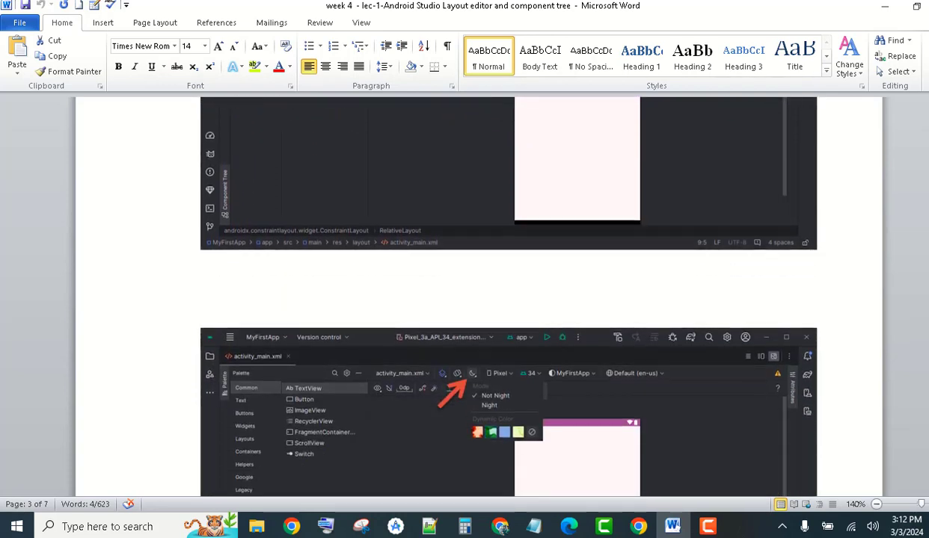
scroll(414, 166, down, 1)
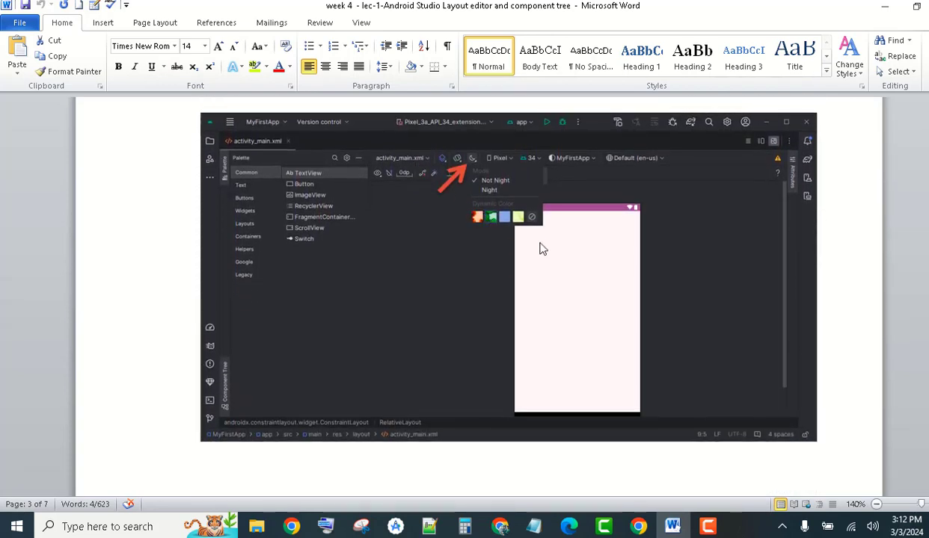
scroll(231, 224, down, 9)
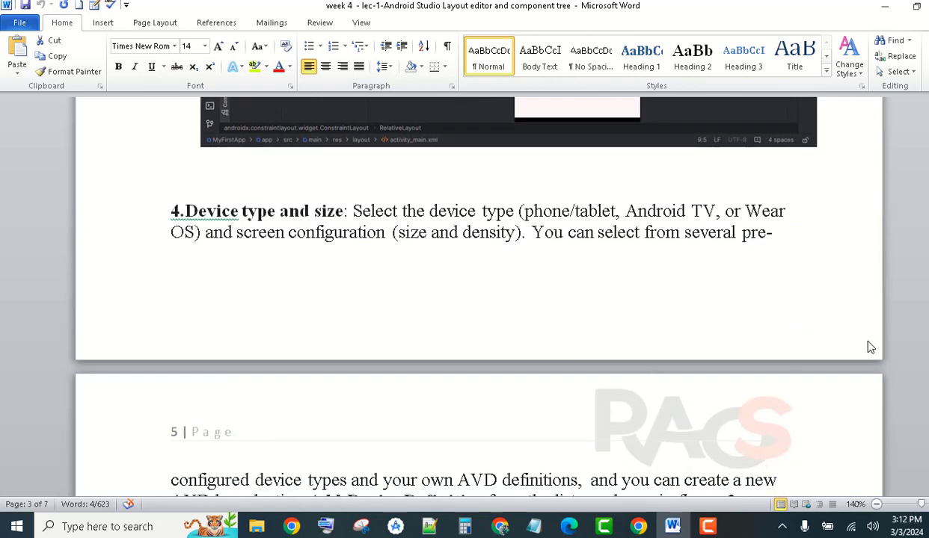
scroll(479, 299, down, 10)
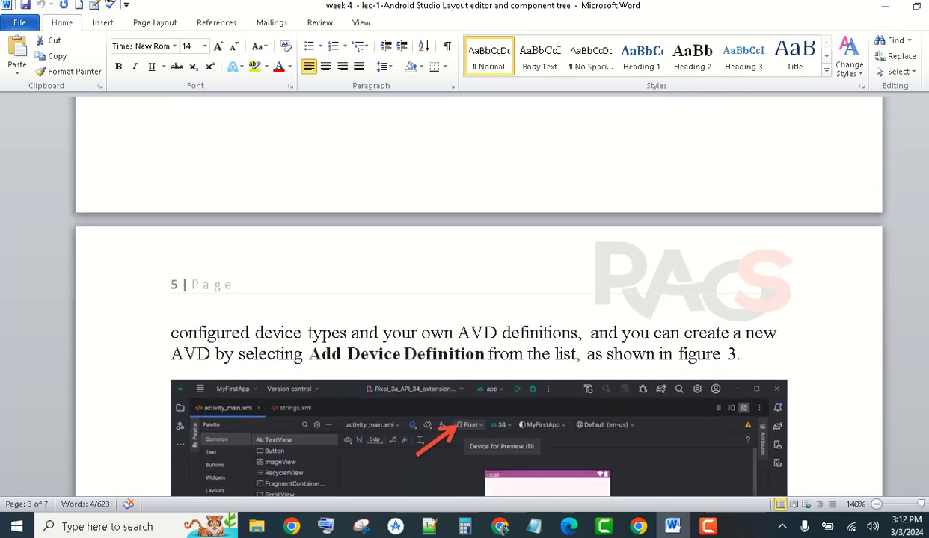
scroll(860, 396, down, 2)
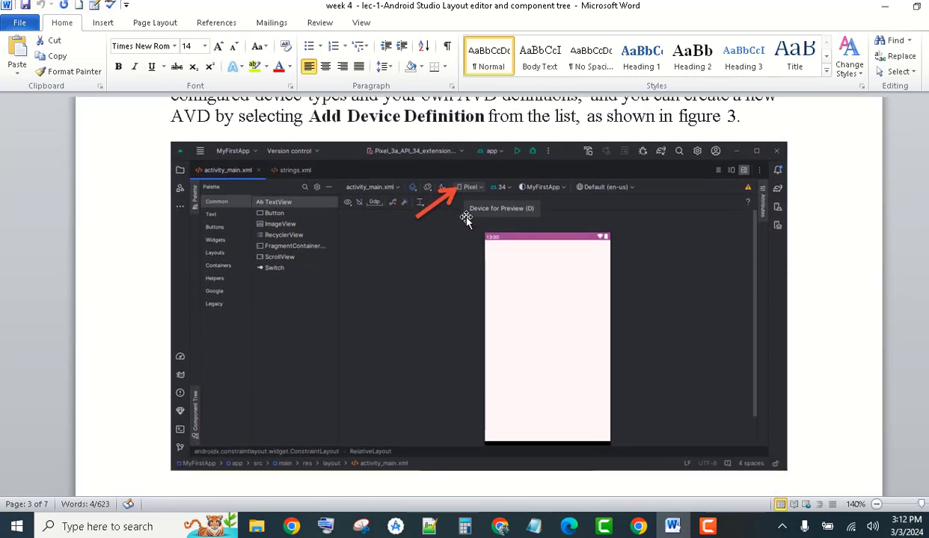
Step: Return to Android Studio and look over the list of preview devices without changing the selection
click(395, 526)
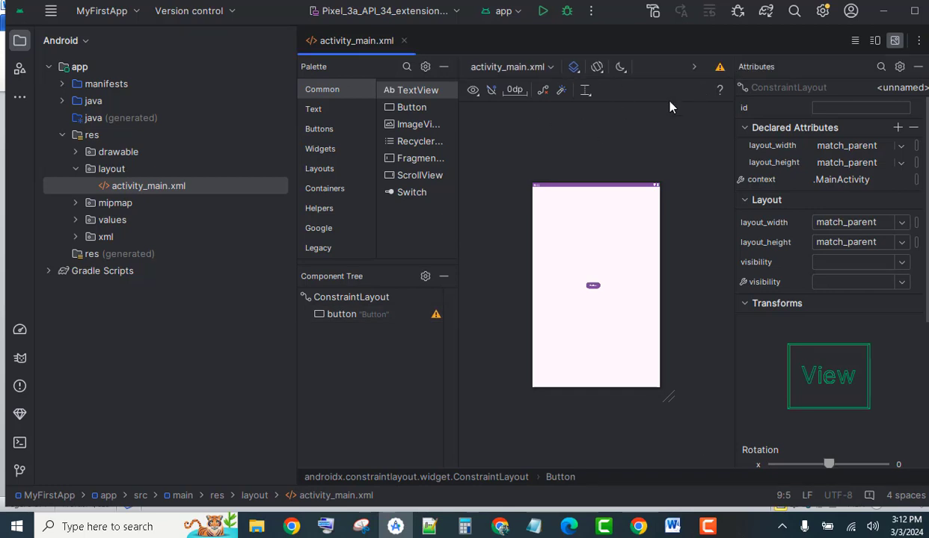
mouse_move(692, 71)
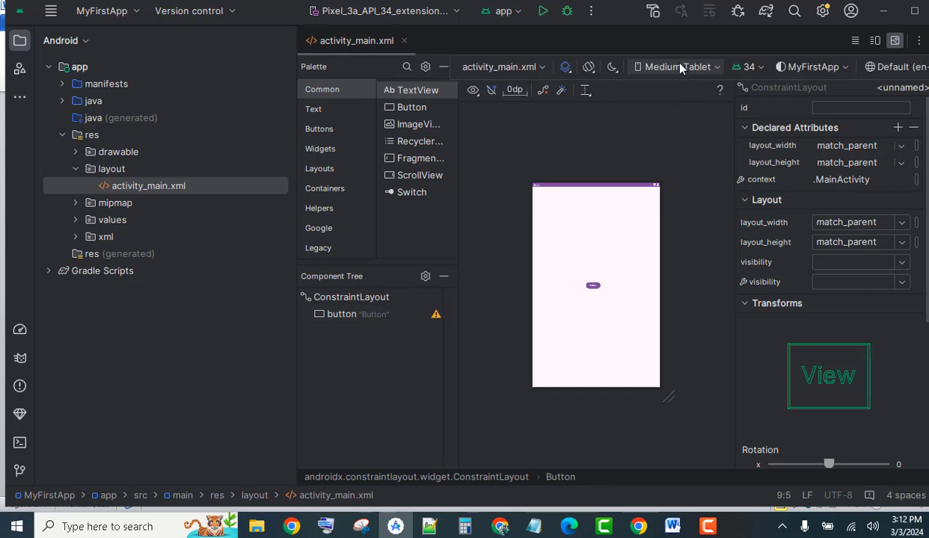
click(719, 68)
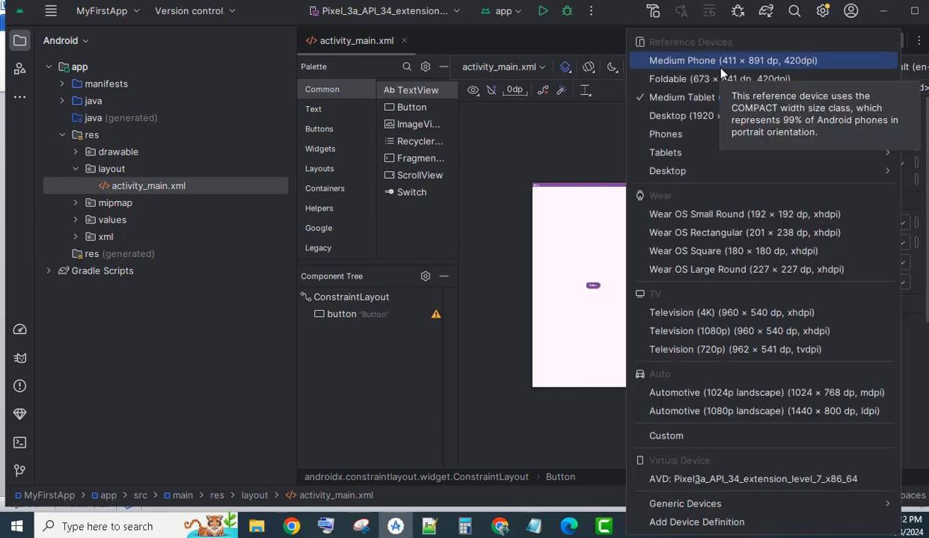
click(554, 147)
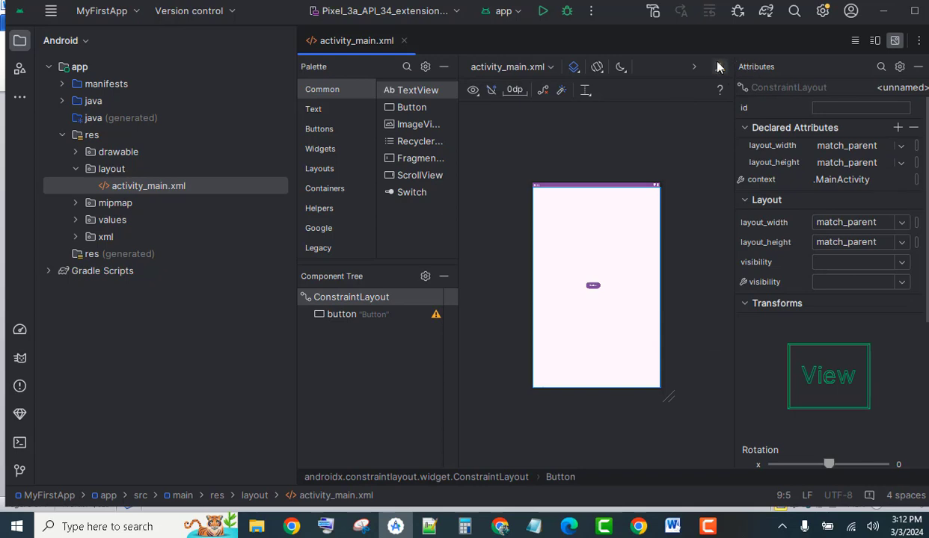
Step: Narrow the project tree to make room for the full preview options, and show the available API versions for the preview
click(294, 119)
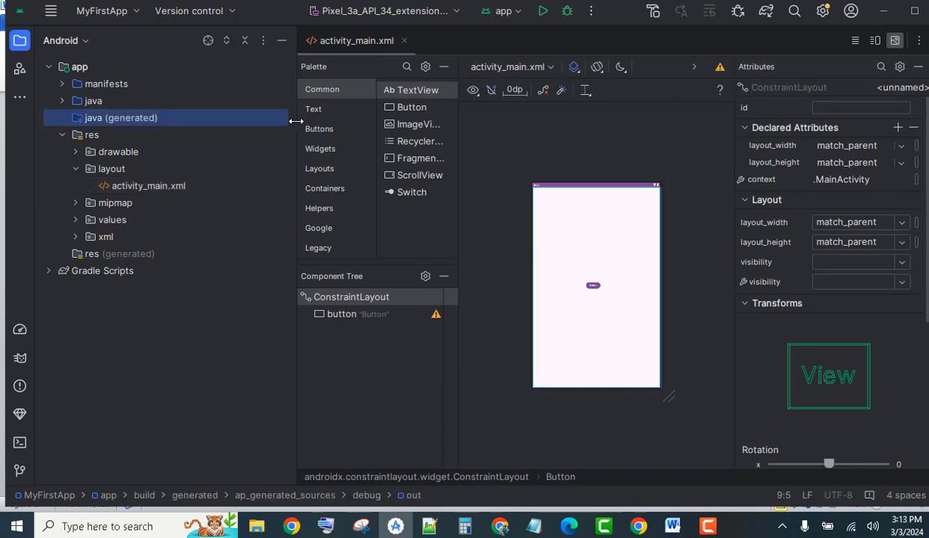
drag(297, 121, 214, 121)
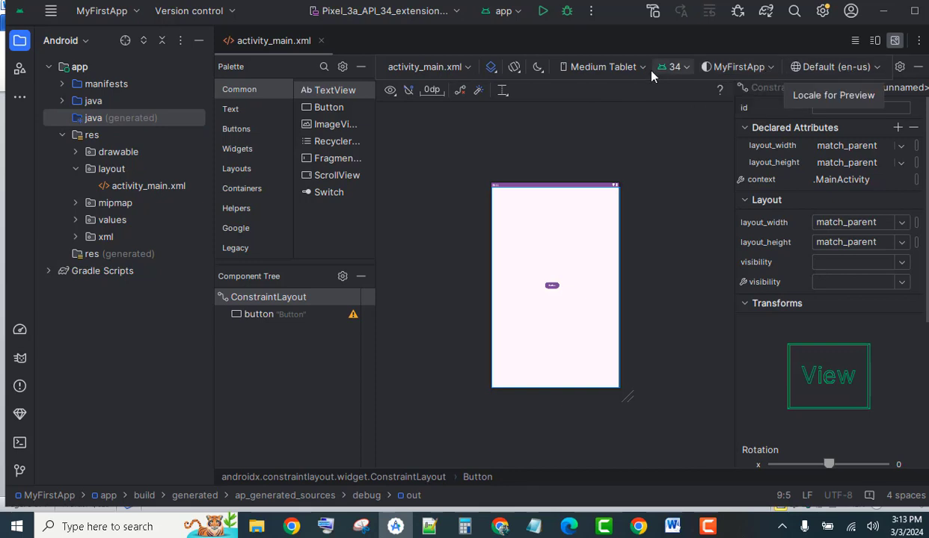
click(683, 68)
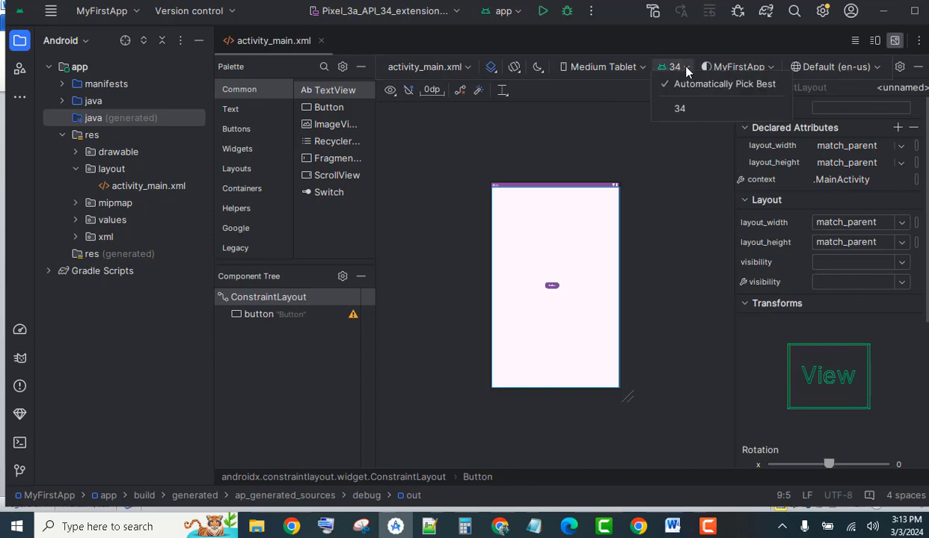
Step: In the Word lecture notes, read the API version item and continue to the figure on choosing an app theme
click(672, 527)
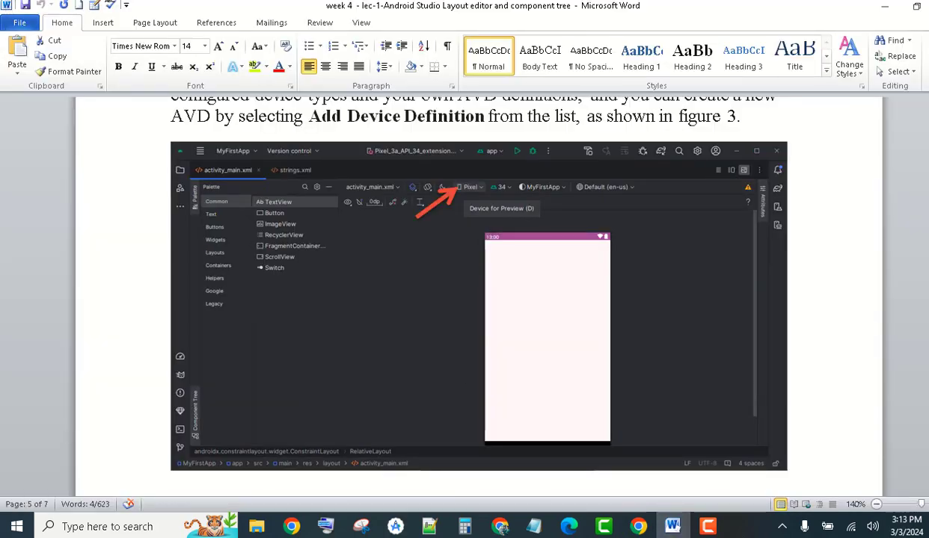
scroll(479, 299, down, 8)
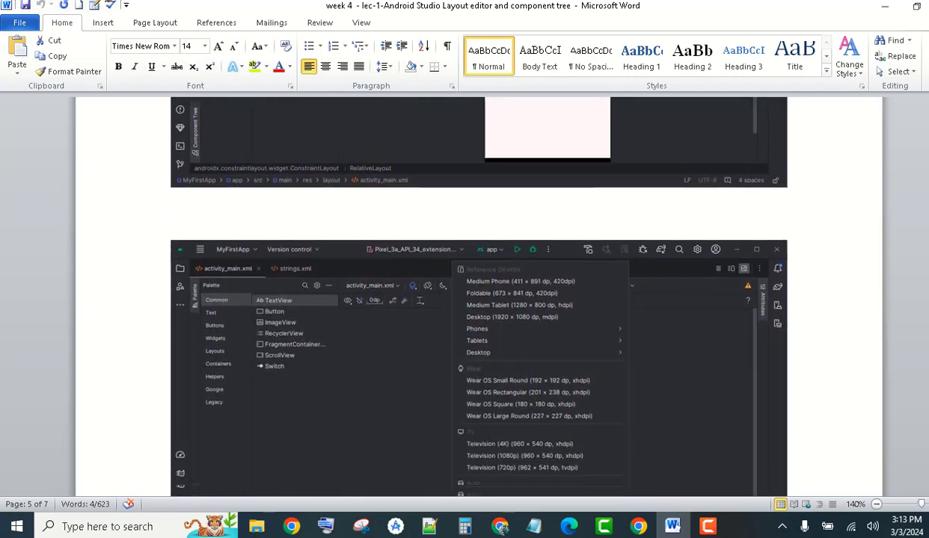
scroll(479, 299, down, 5)
scroll(478, 299, down, 6)
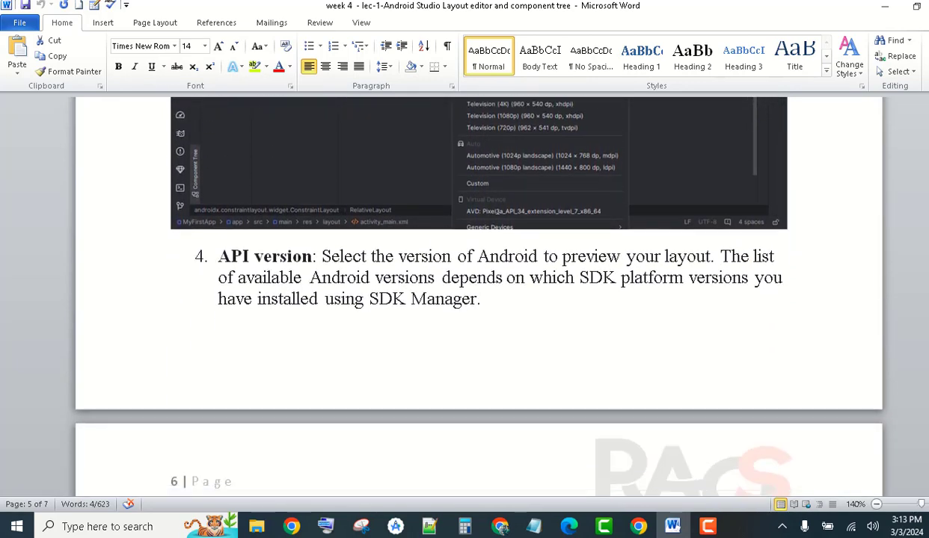
scroll(478, 299, down, 6)
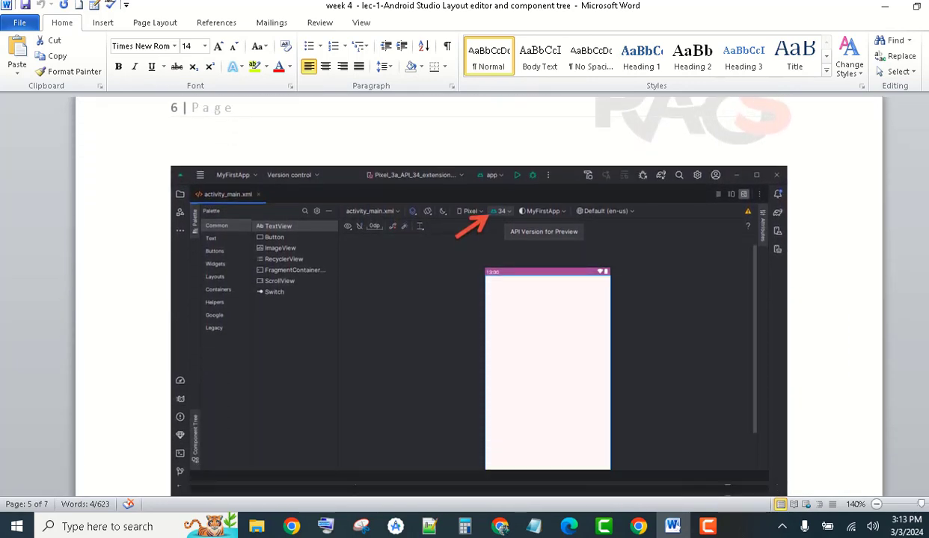
scroll(691, 291, down, 3)
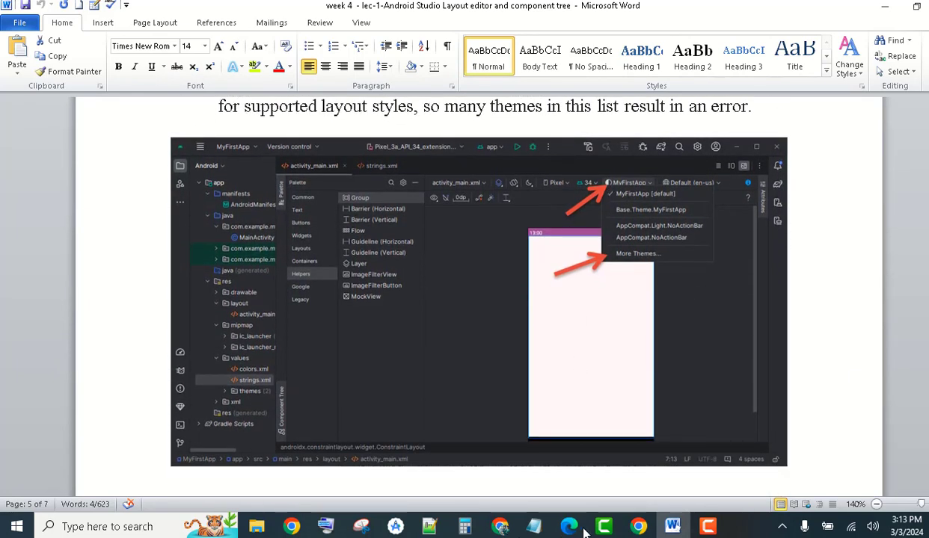
Step: In Android Studio, pick MaterialComponents.Light.Dialog.Alert from the full theme list as the layout preview's theme
click(396, 527)
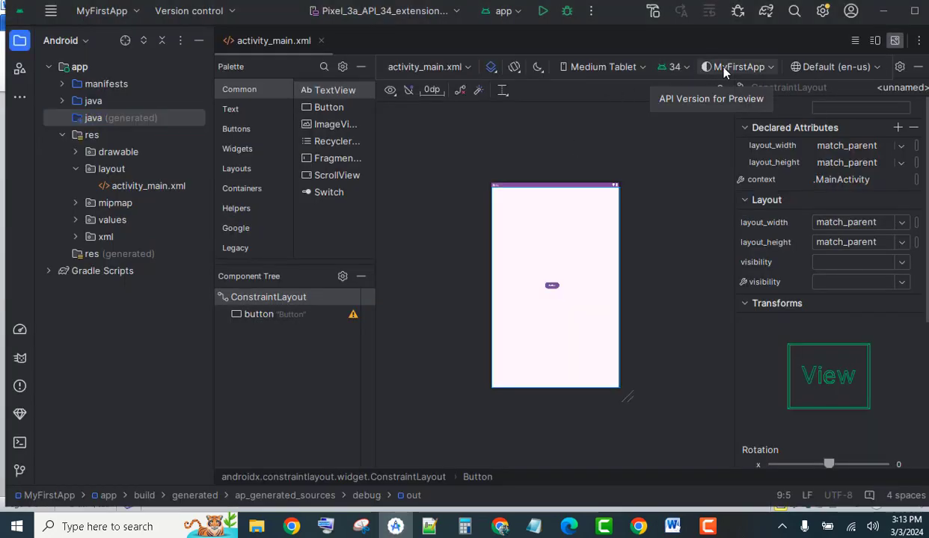
click(774, 66)
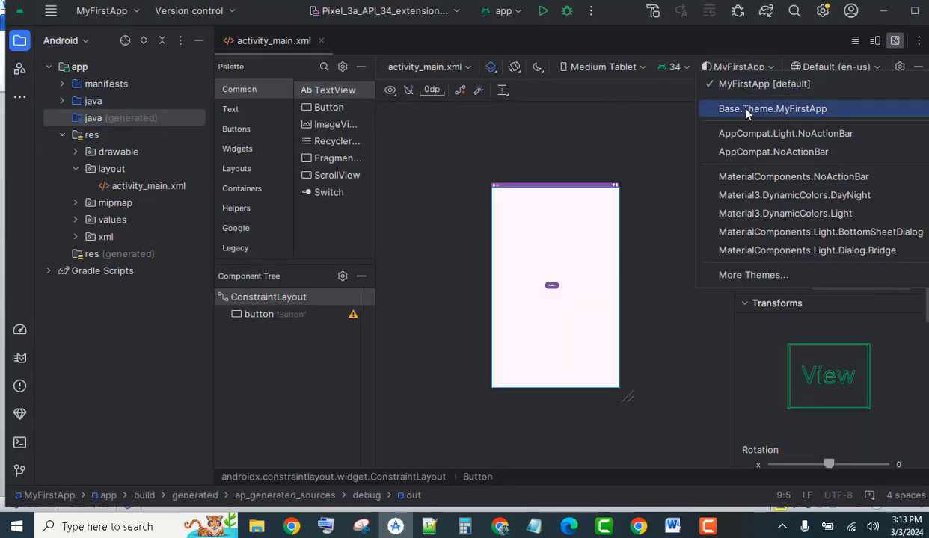
click(739, 276)
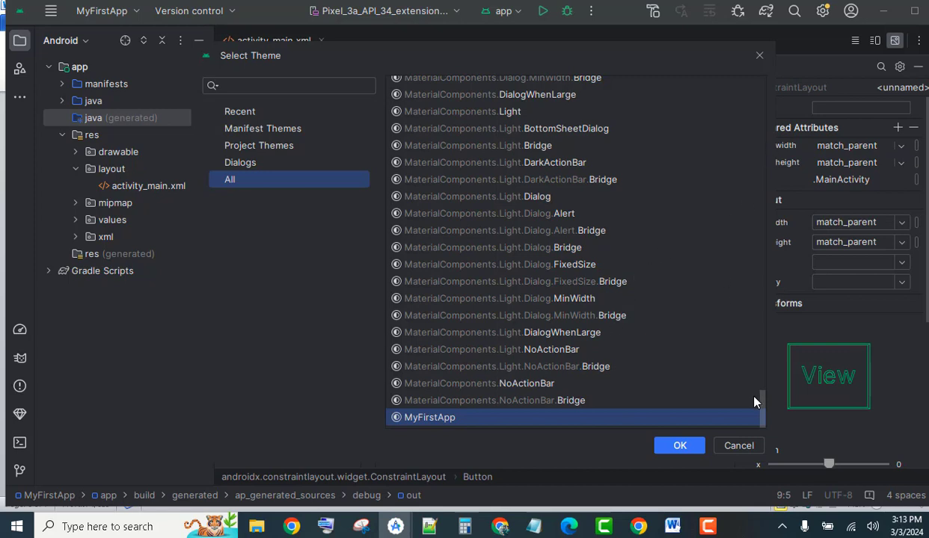
scroll(762, 406, up, 1)
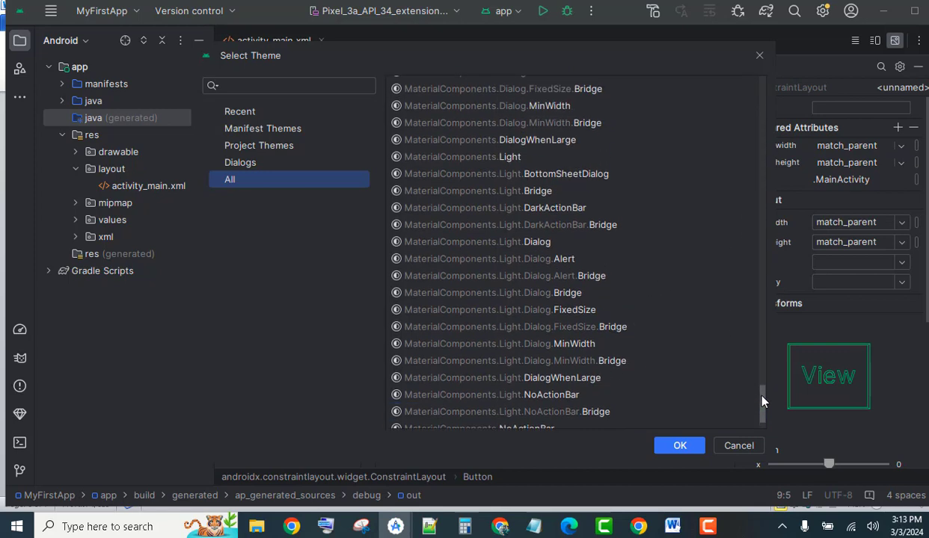
scroll(762, 406, down, 1)
drag(762, 406, 762, 386)
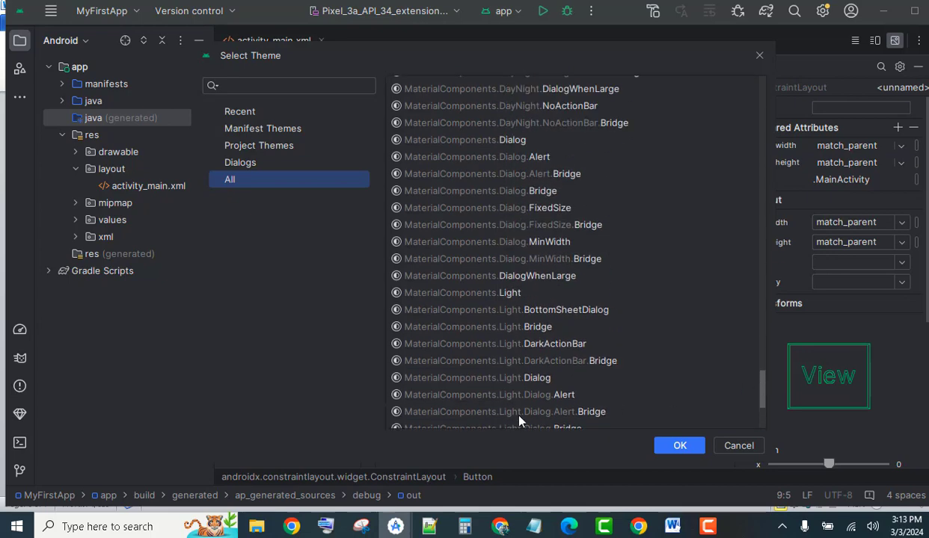
click(501, 394)
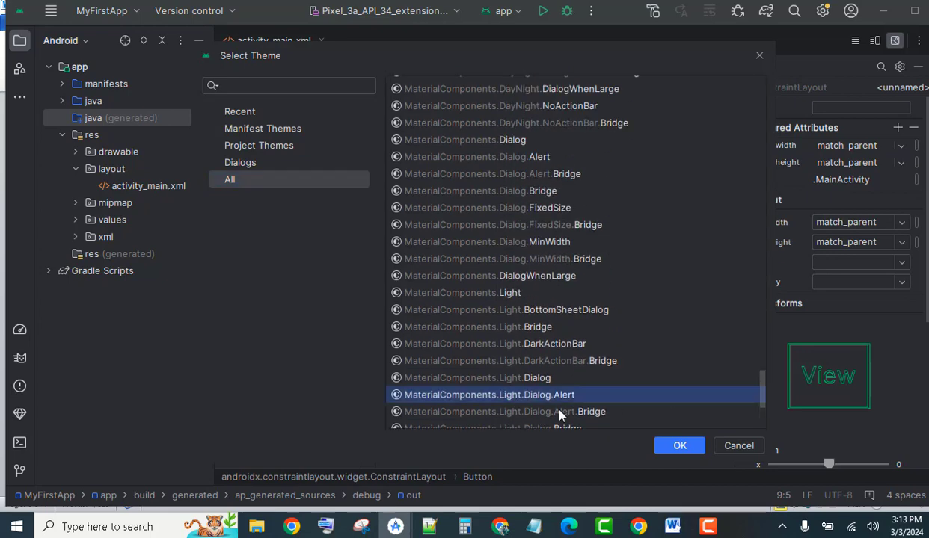
click(678, 452)
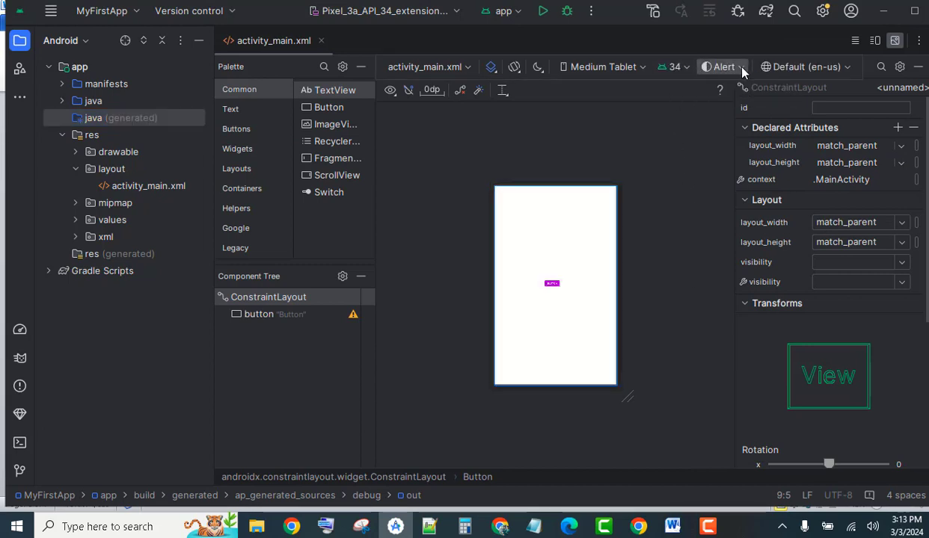
click(740, 67)
click(739, 86)
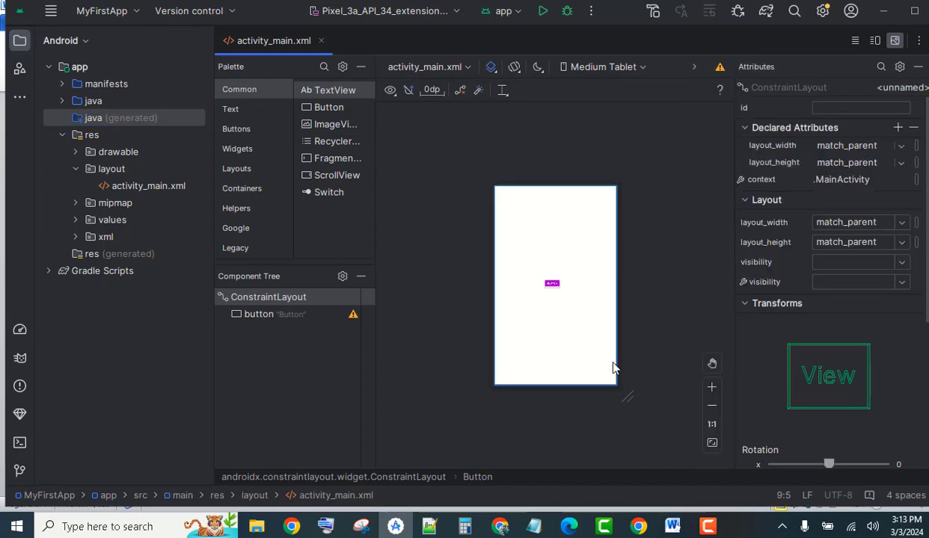
Step: In the Word lecture notes, move past the theme figures and read item 7 on choosing the preview language
click(672, 526)
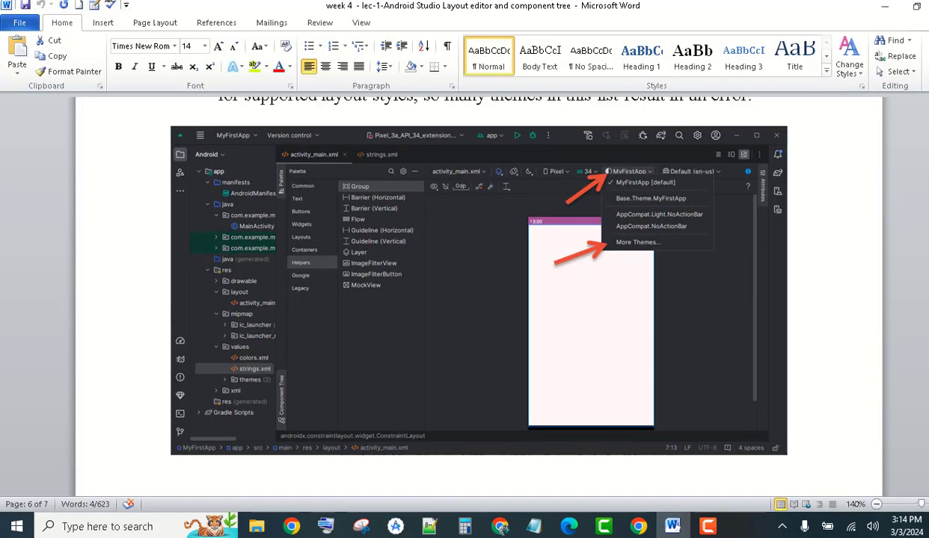
scroll(479, 299, down, 5)
scroll(479, 299, down, 8)
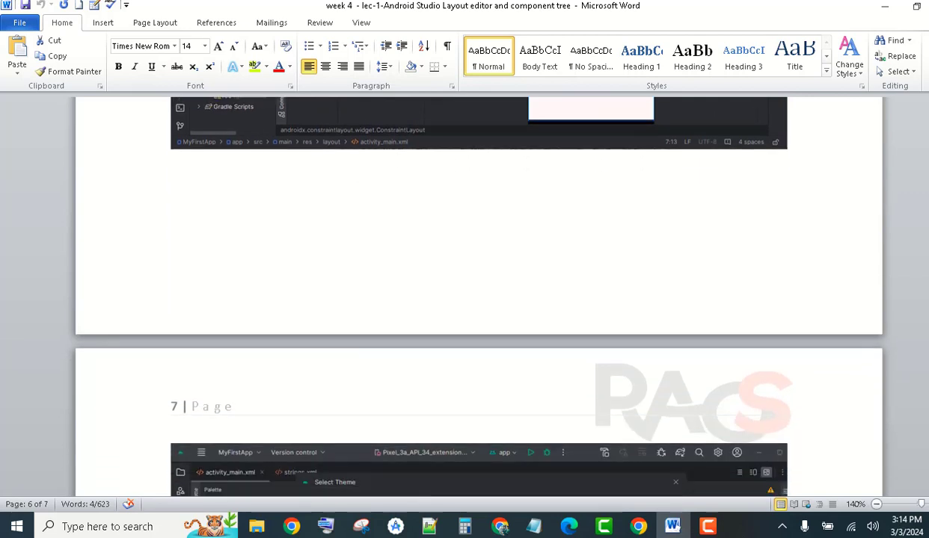
scroll(473, 299, down, 3)
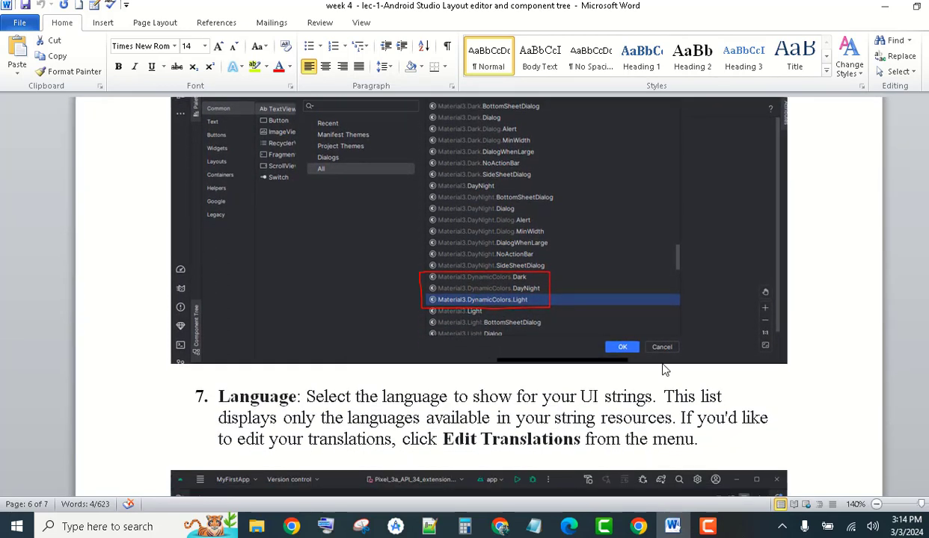
scroll(684, 292, down, 6)
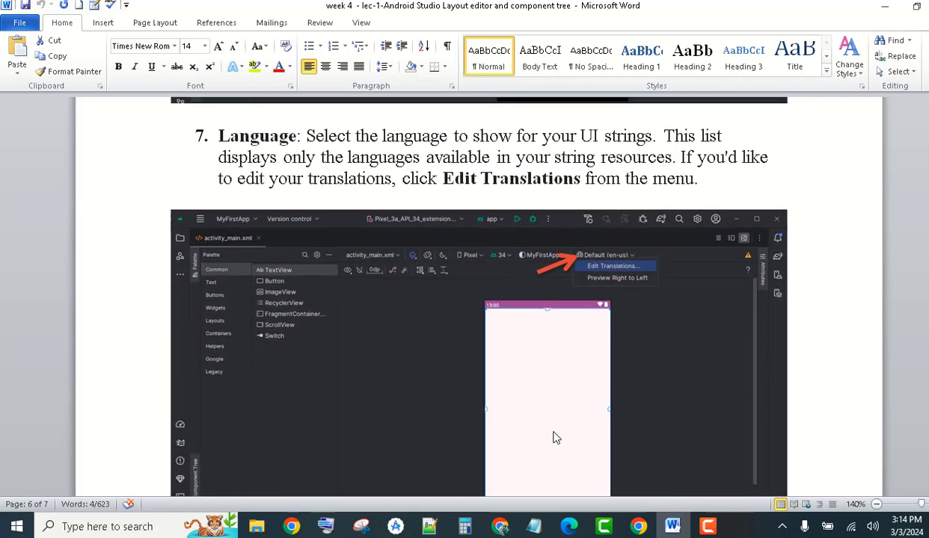
Step: In Android Studio, open the Translations Editor from the layout preview's language options, look it over and close it
click(395, 526)
click(694, 67)
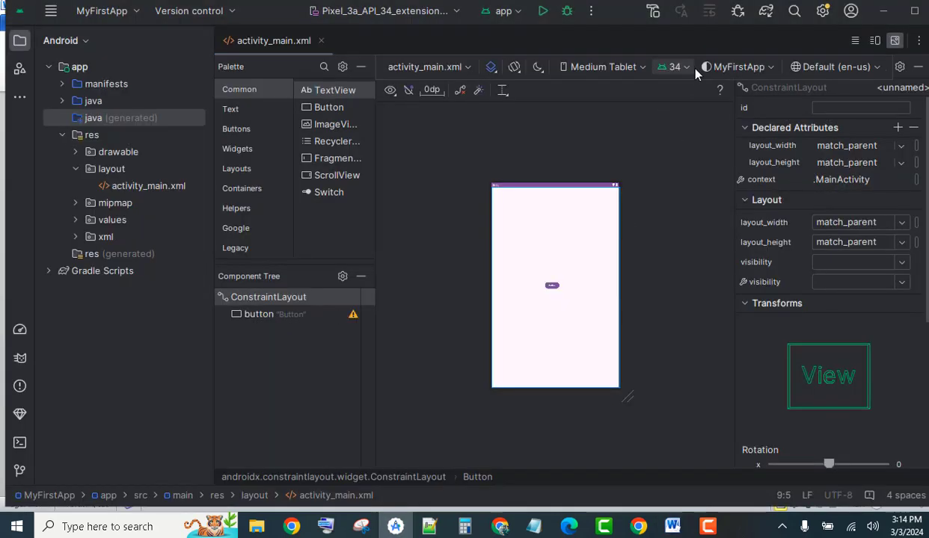
click(878, 68)
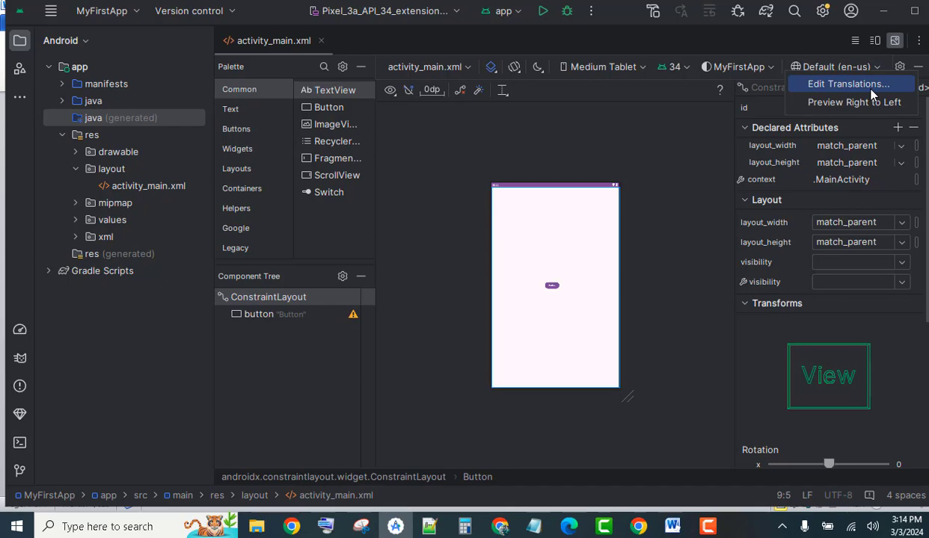
click(848, 83)
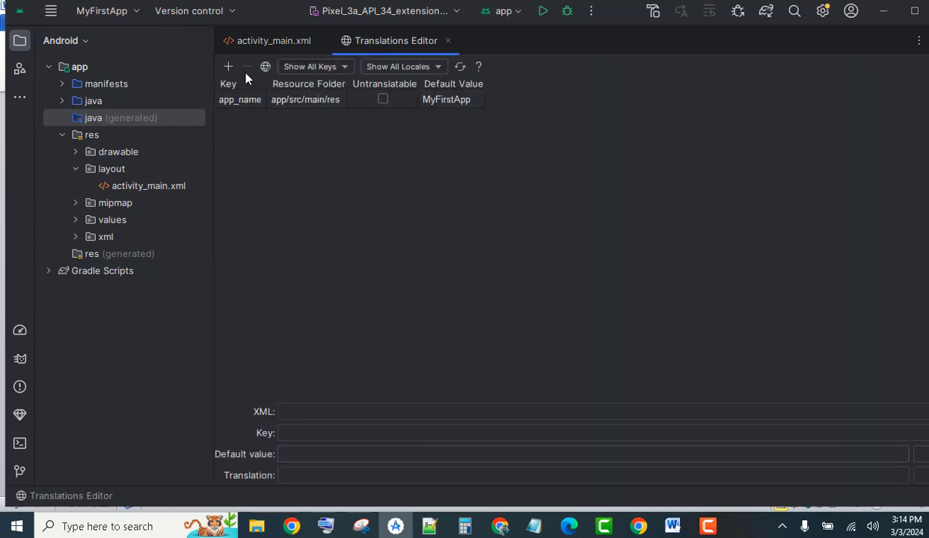
click(447, 40)
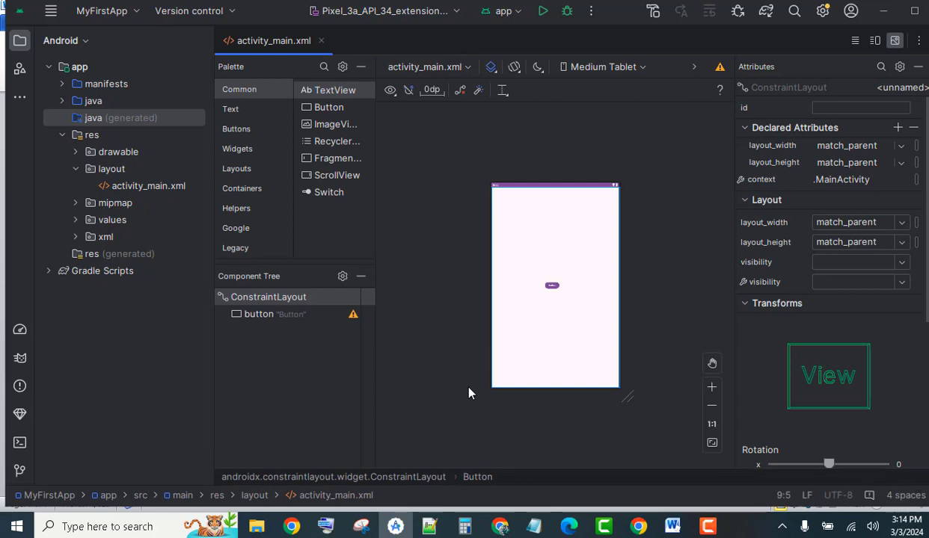
Step: In the Word lecture notes, view the rest of the language figure, then return to the title on page 1
click(673, 526)
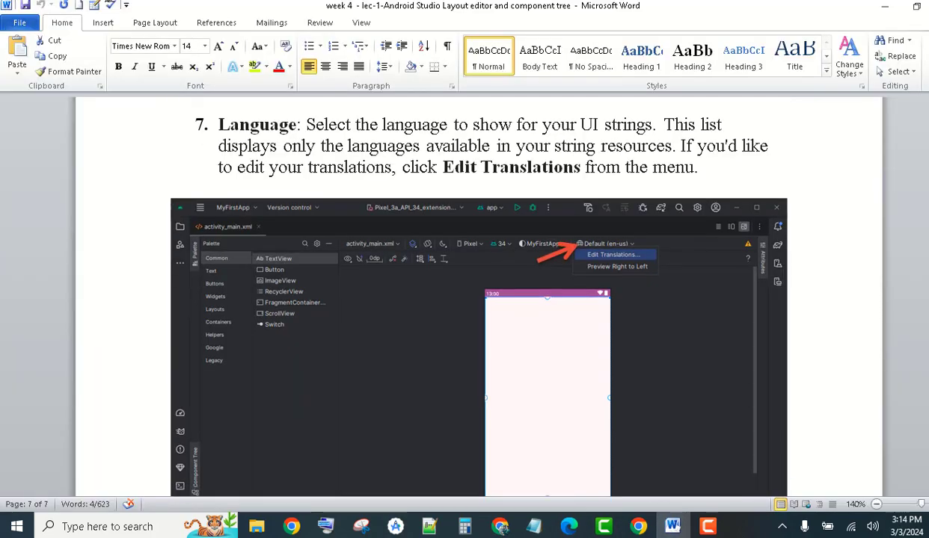
scroll(479, 299, down, 5)
scroll(479, 299, down, 1)
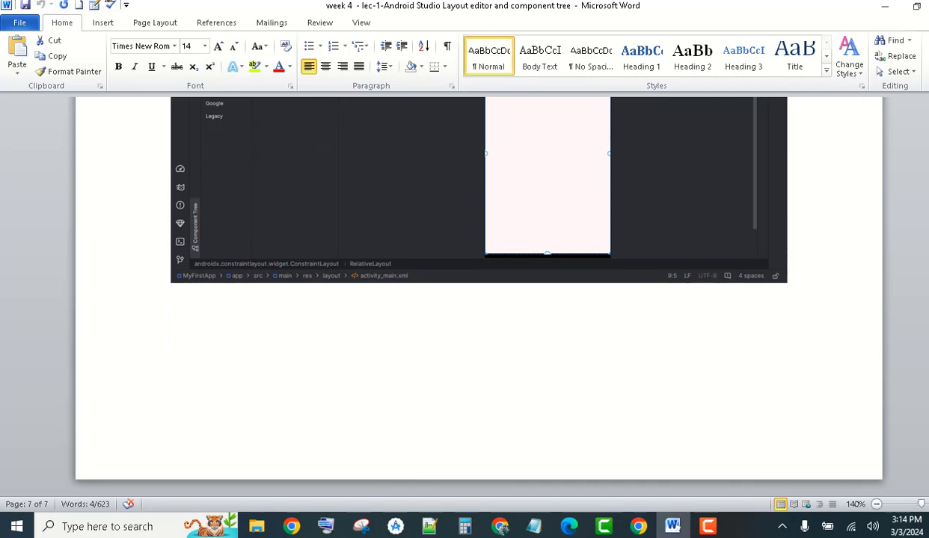
scroll(478, 299, up, 10)
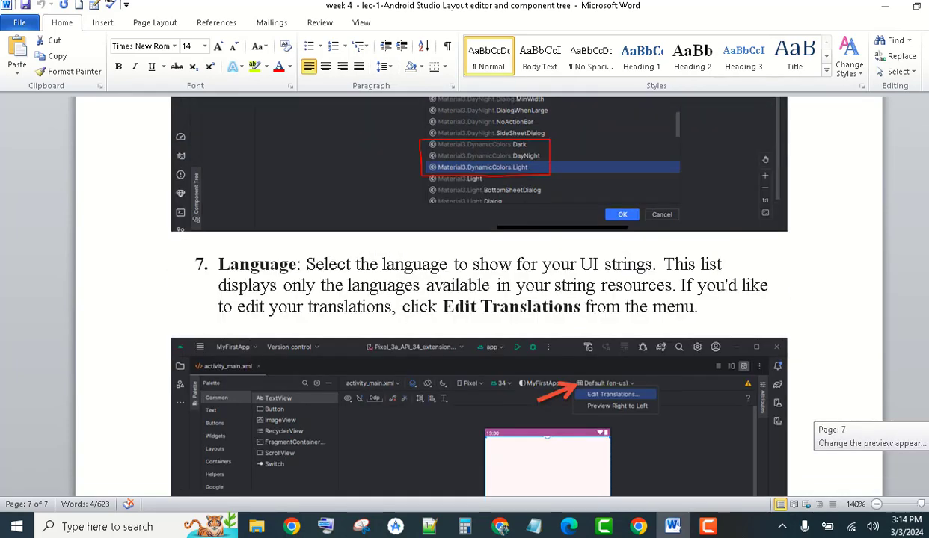
scroll(478, 299, up, 20)
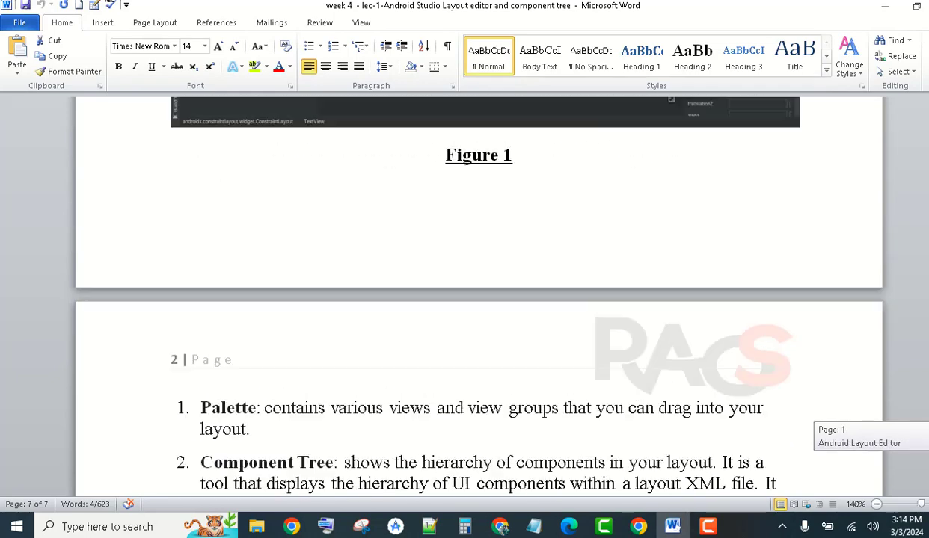
scroll(479, 299, up, 3)
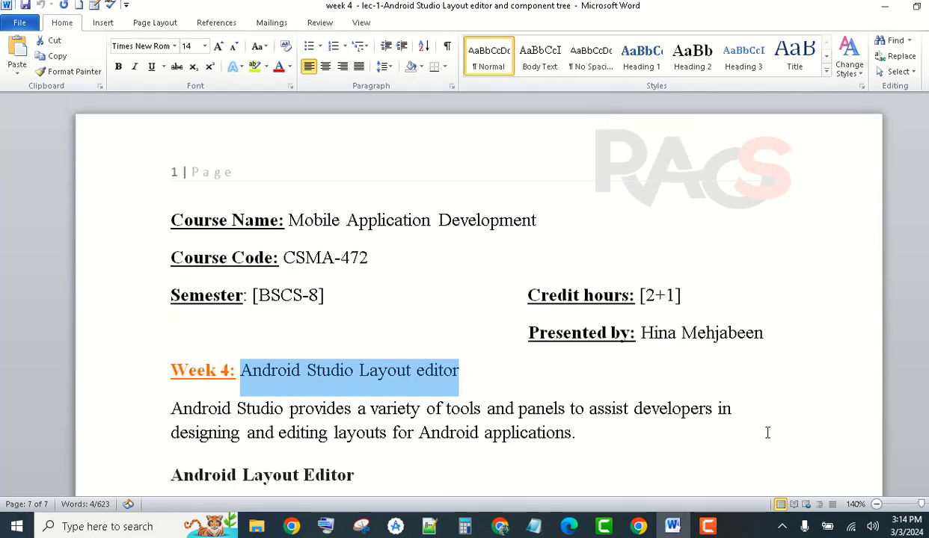